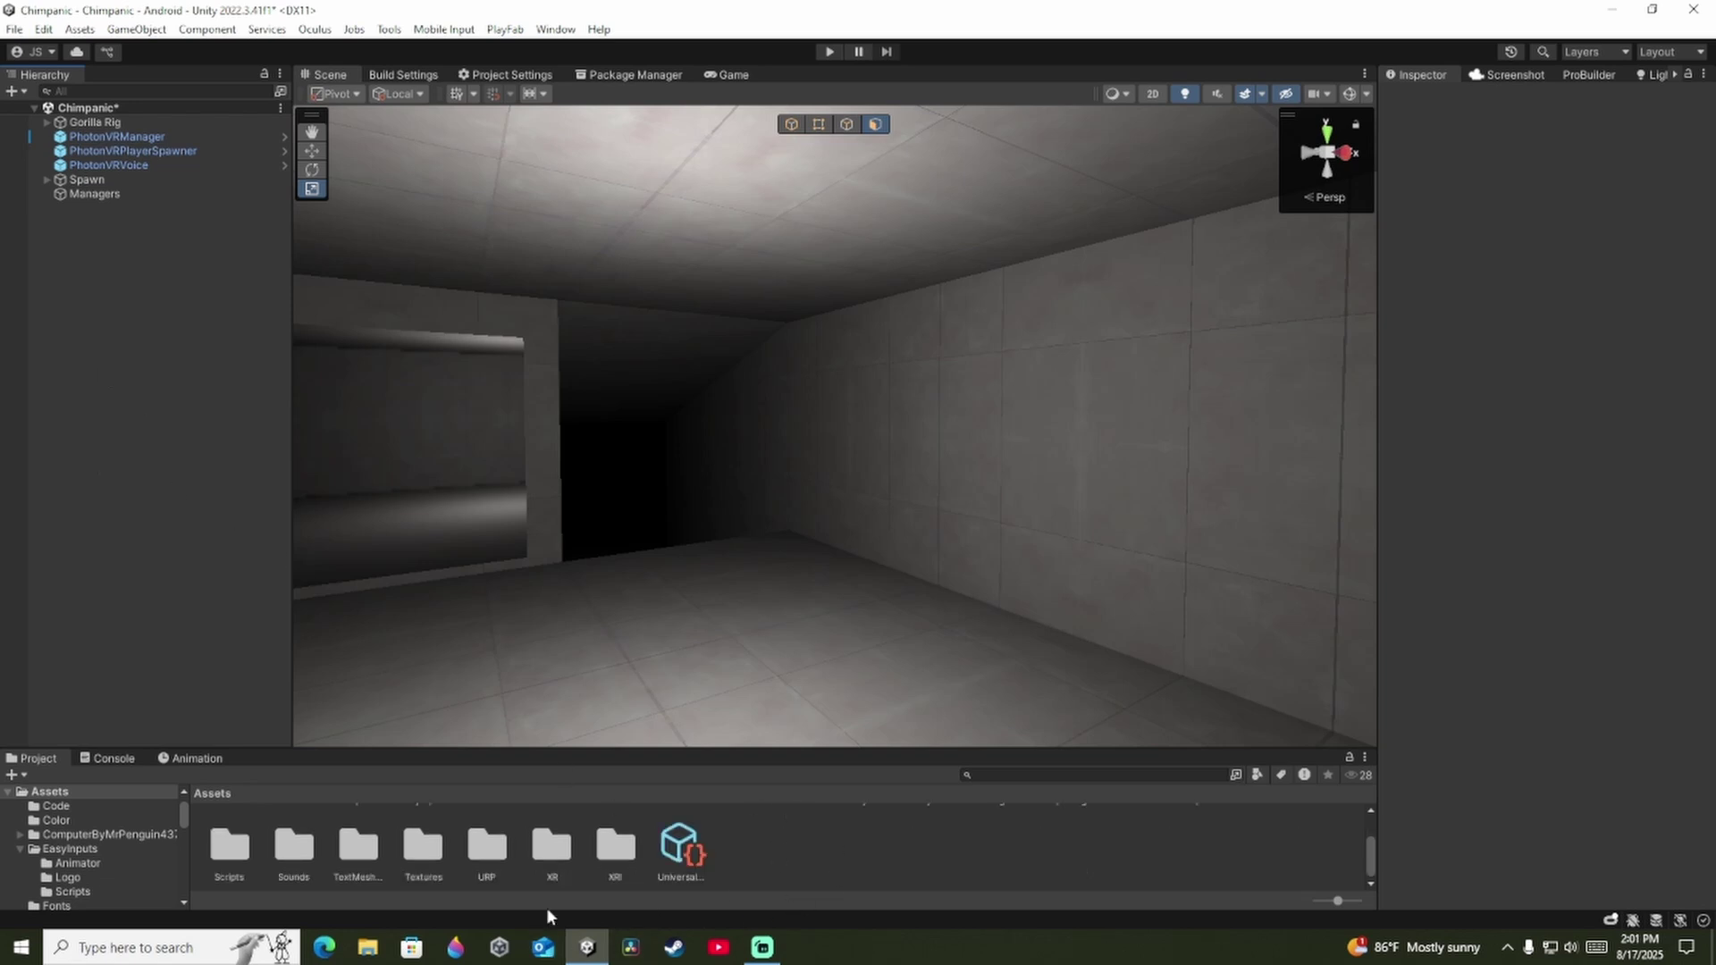
Step: Import PlayFabEditorExtensions.unitypackage from Documents > Unity Packages as a custom package with all files
right_click(856, 850)
mouse_move(1045, 524)
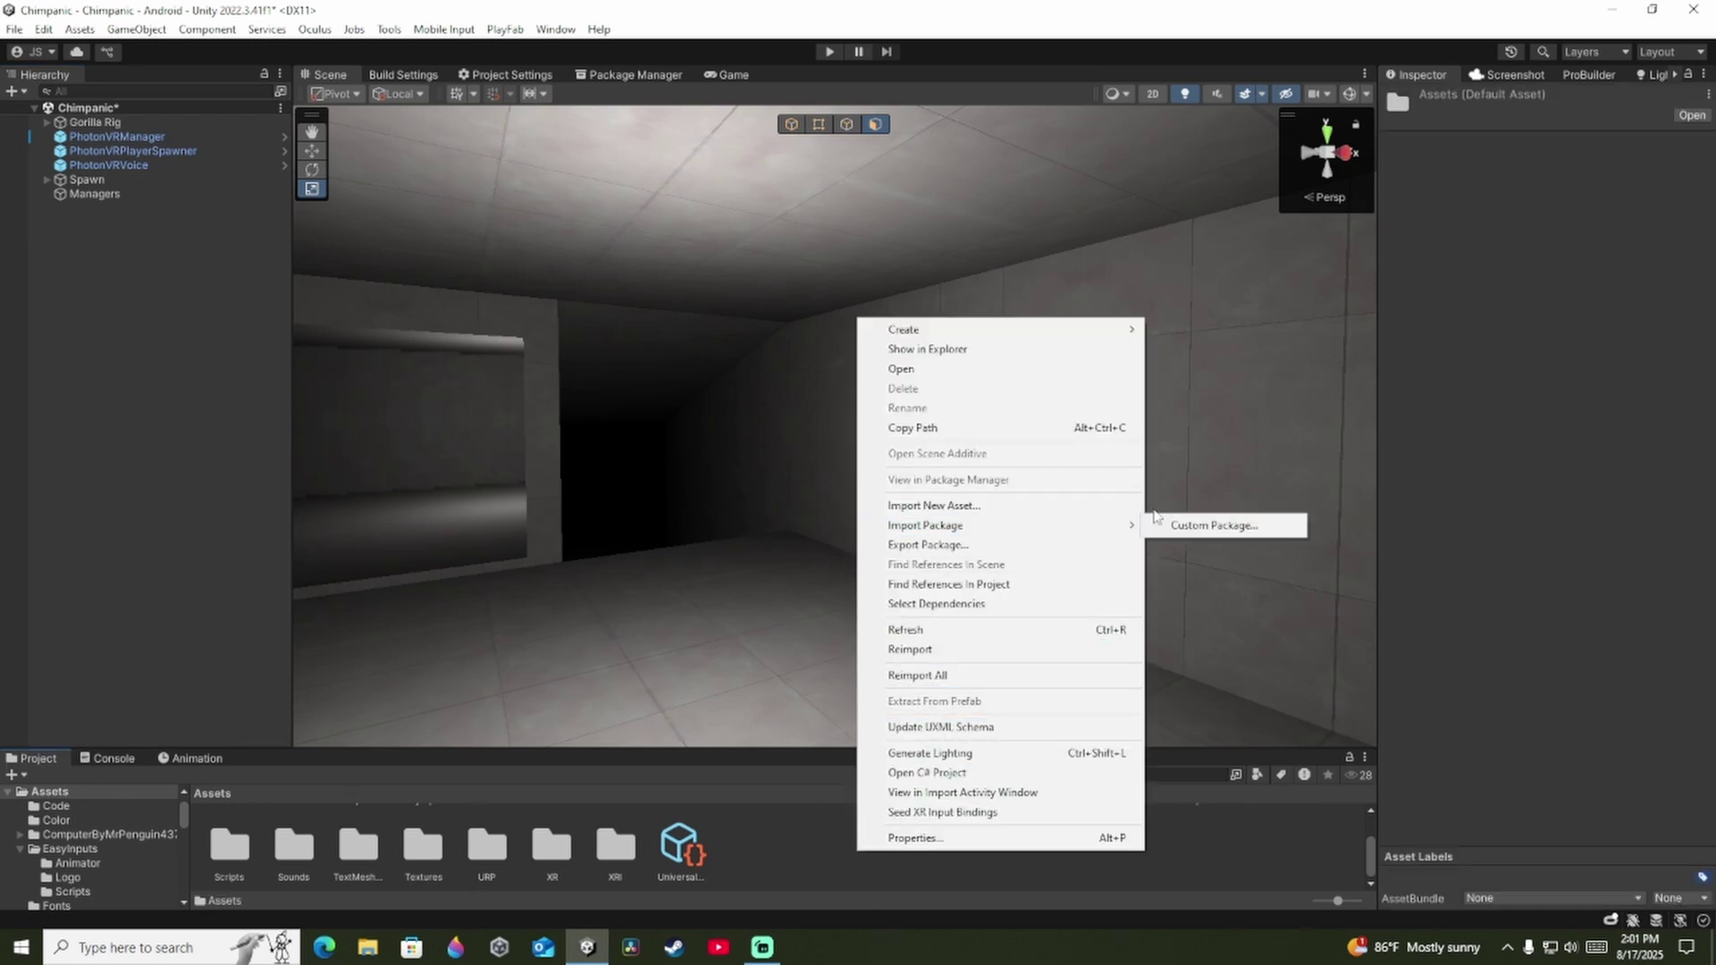
left_click(1207, 525)
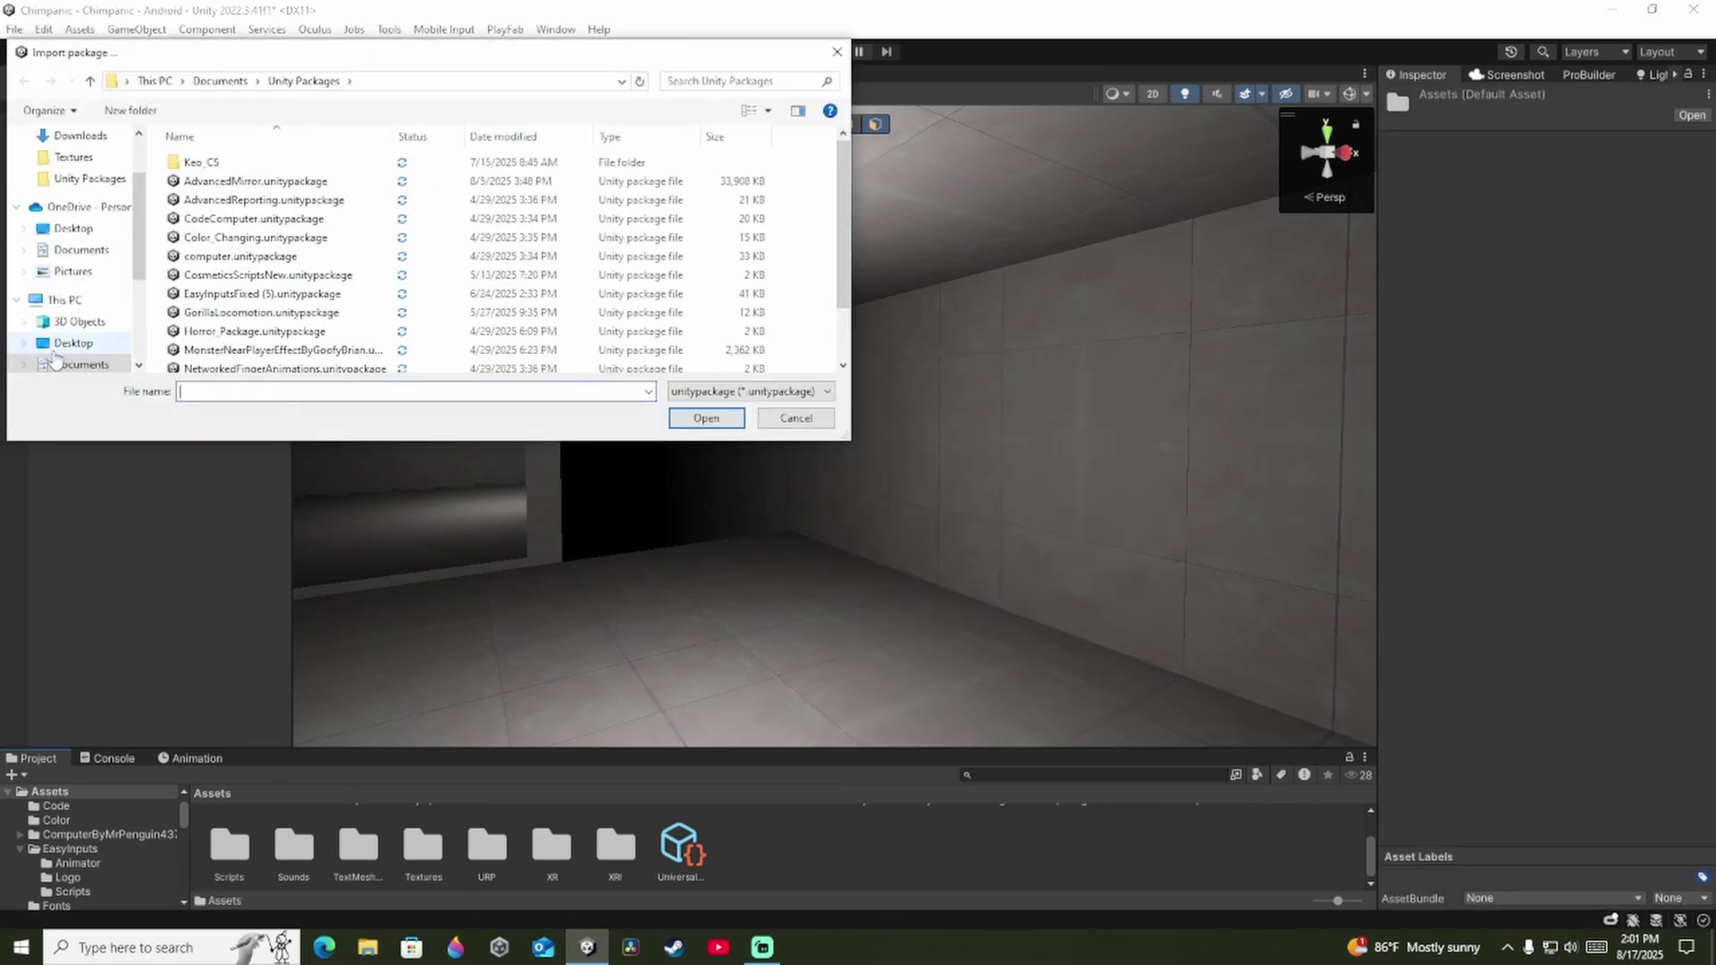
left_click(79, 364)
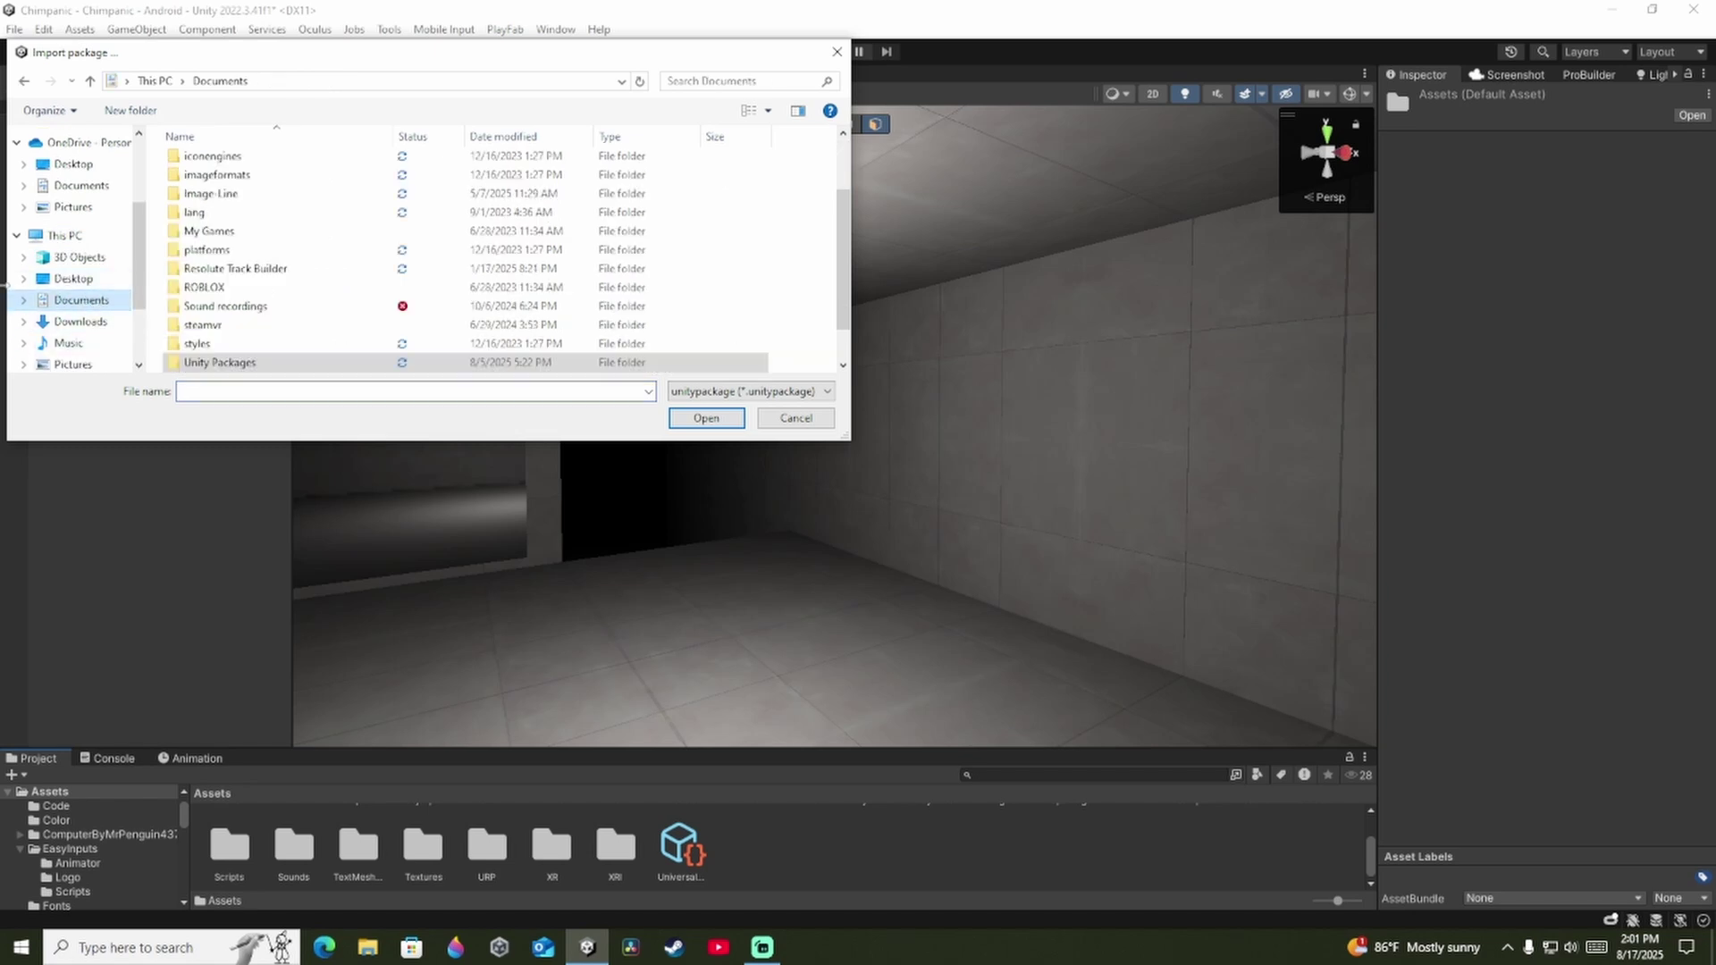
double_click(222, 362)
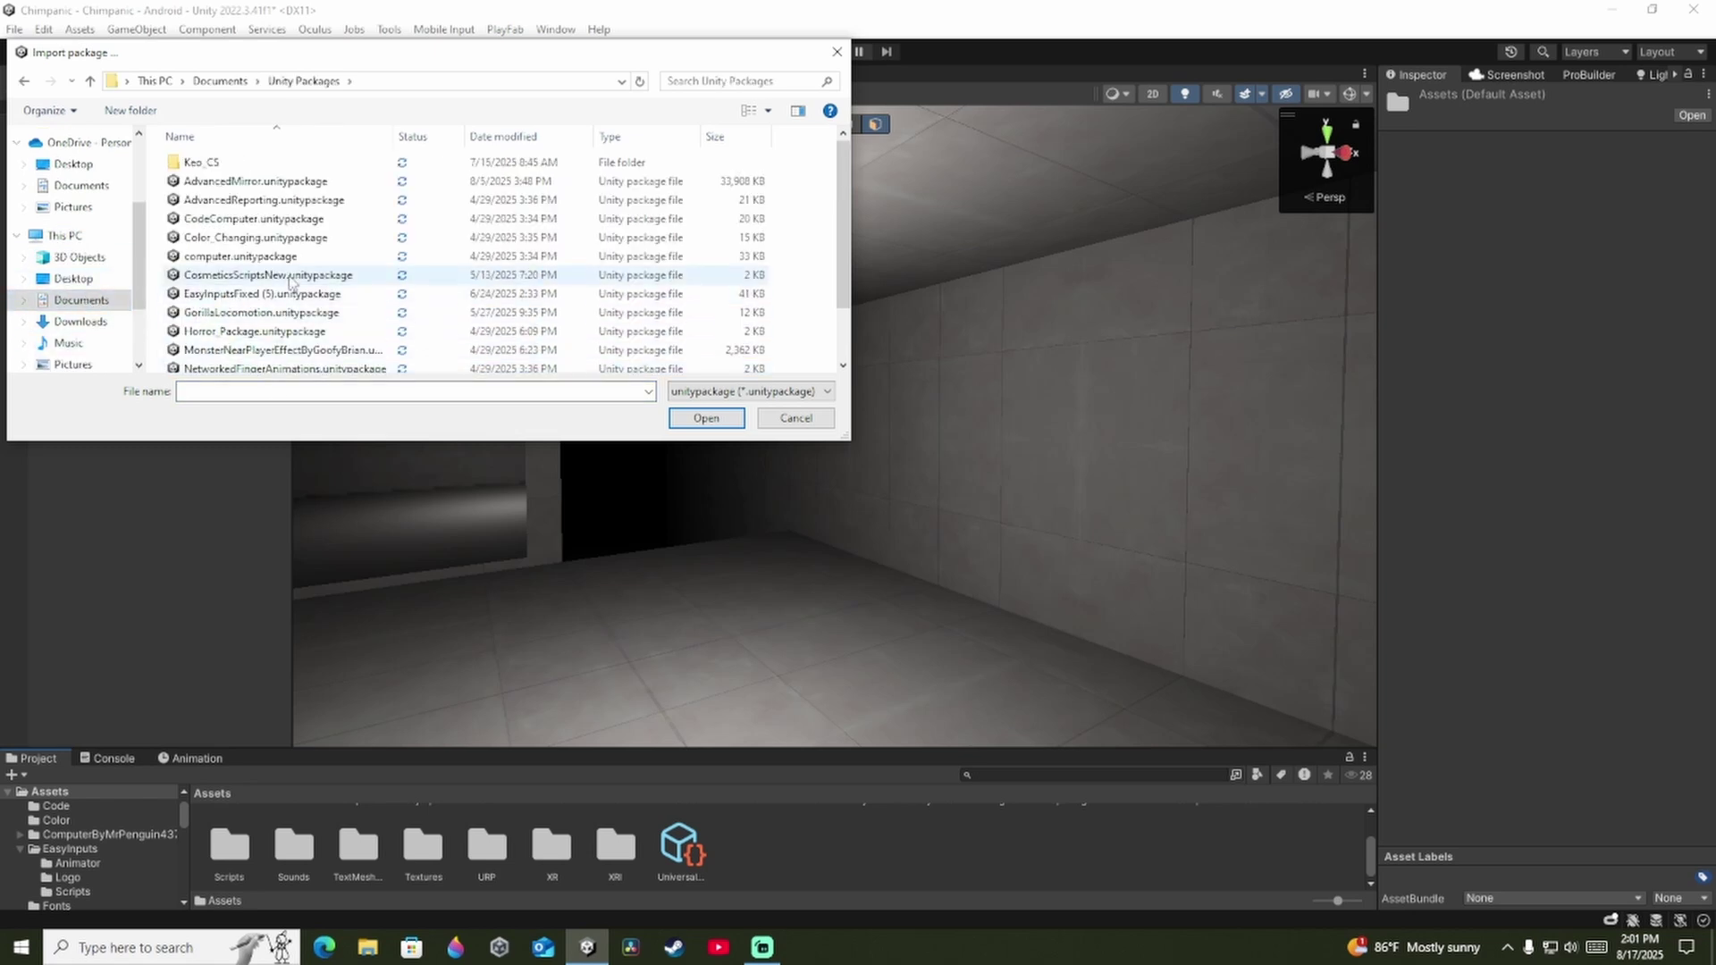
scroll(291, 282, "down", 2)
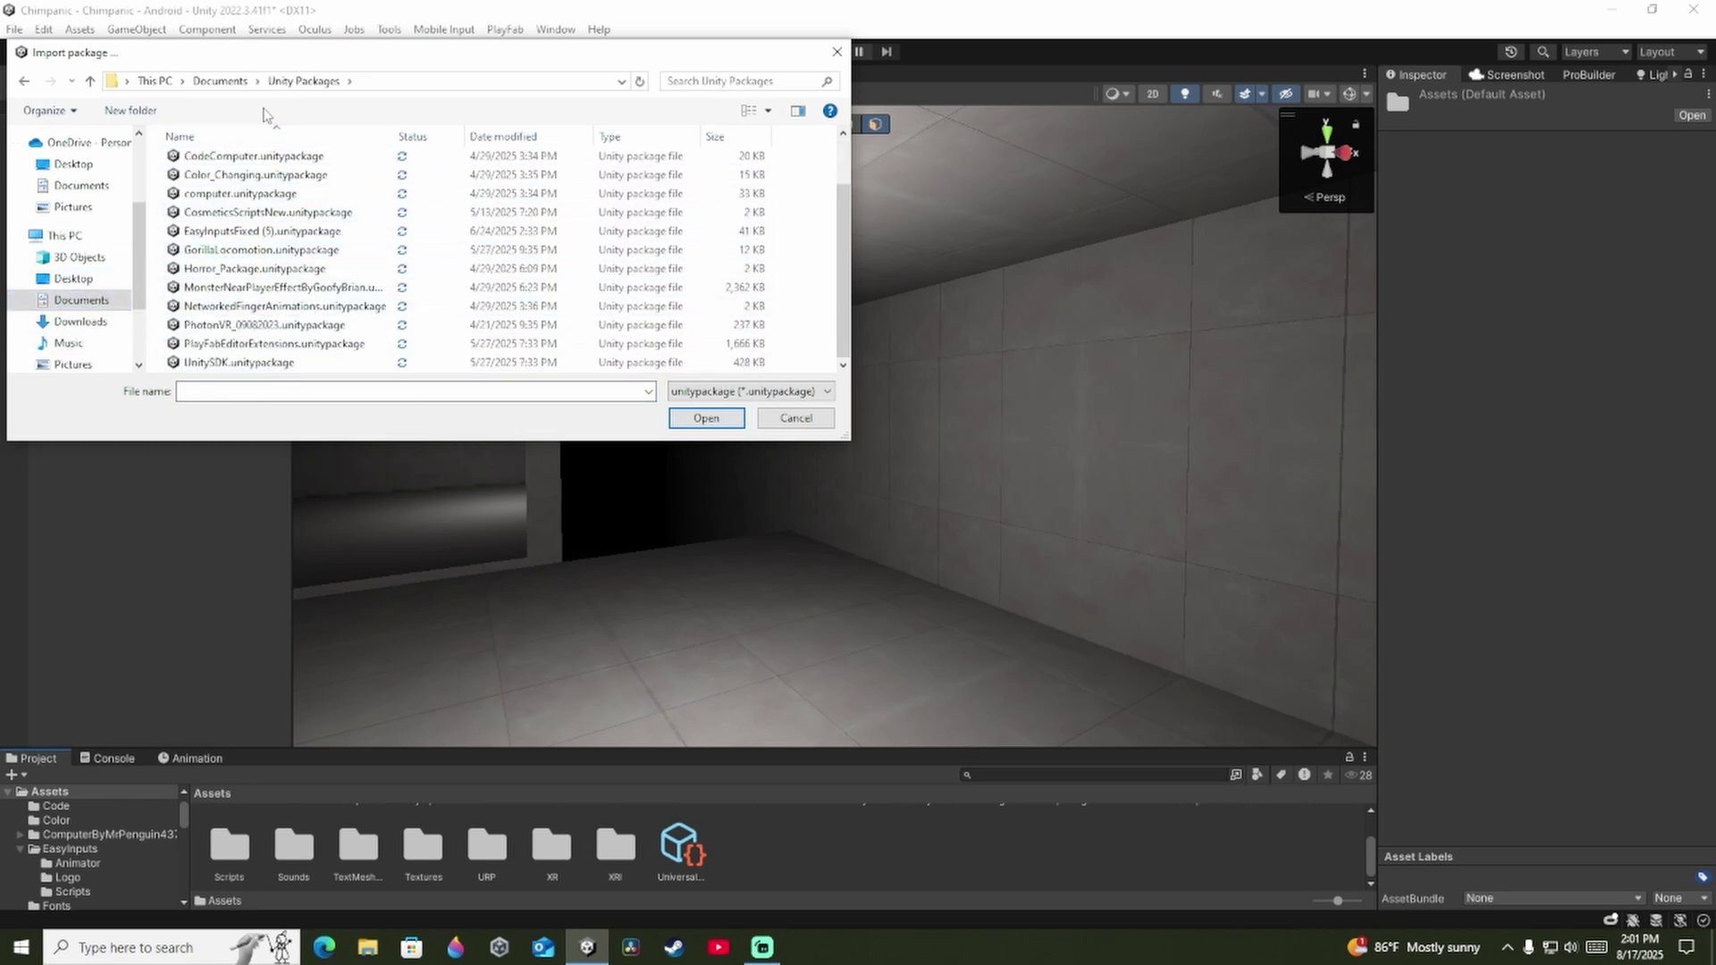
double_click(240, 347)
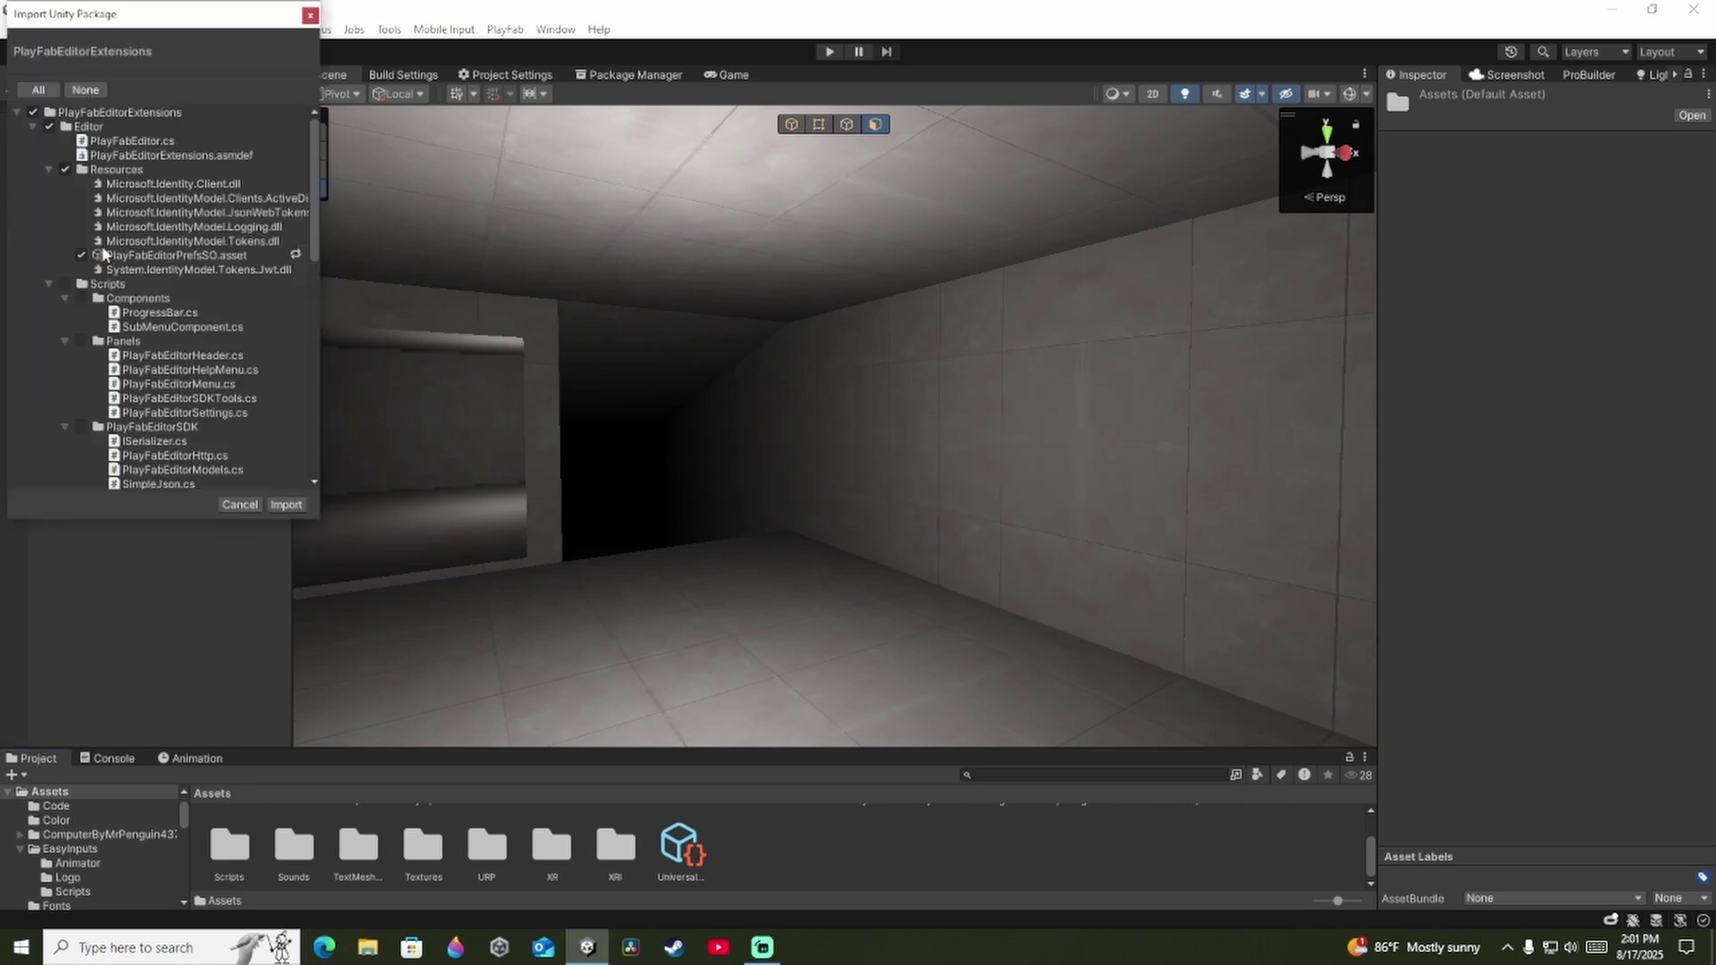
scroll(161, 340, "down", 10)
scroll(207, 252, "up", 10)
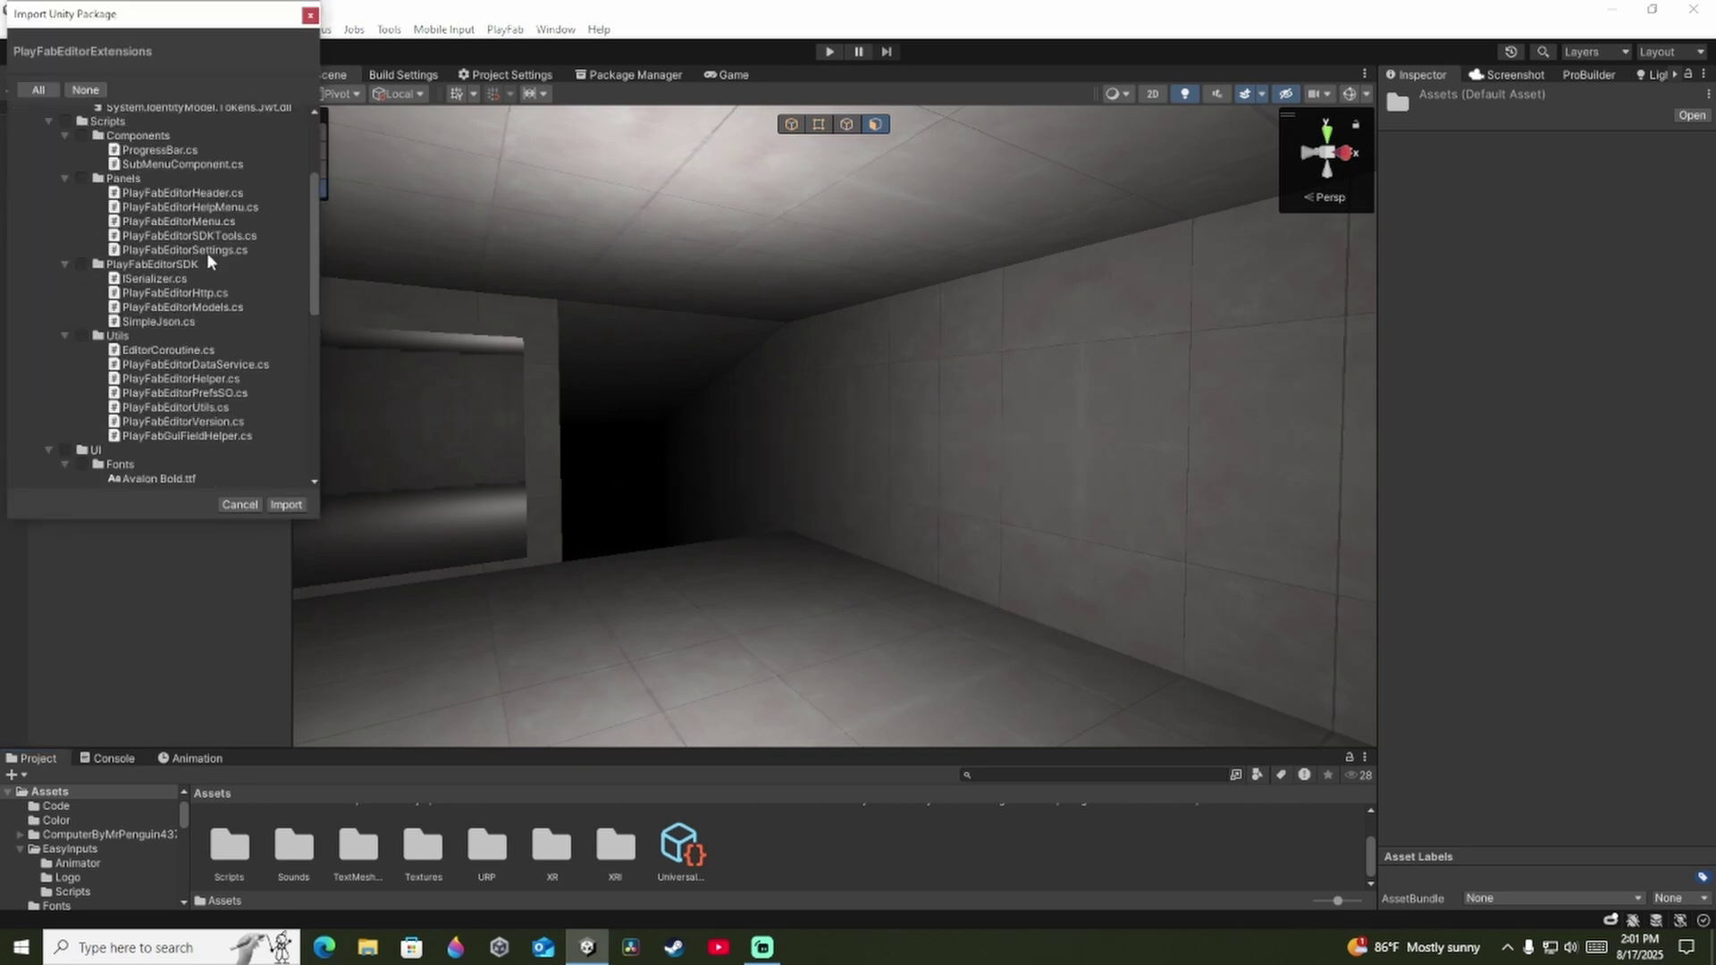
left_click(286, 504)
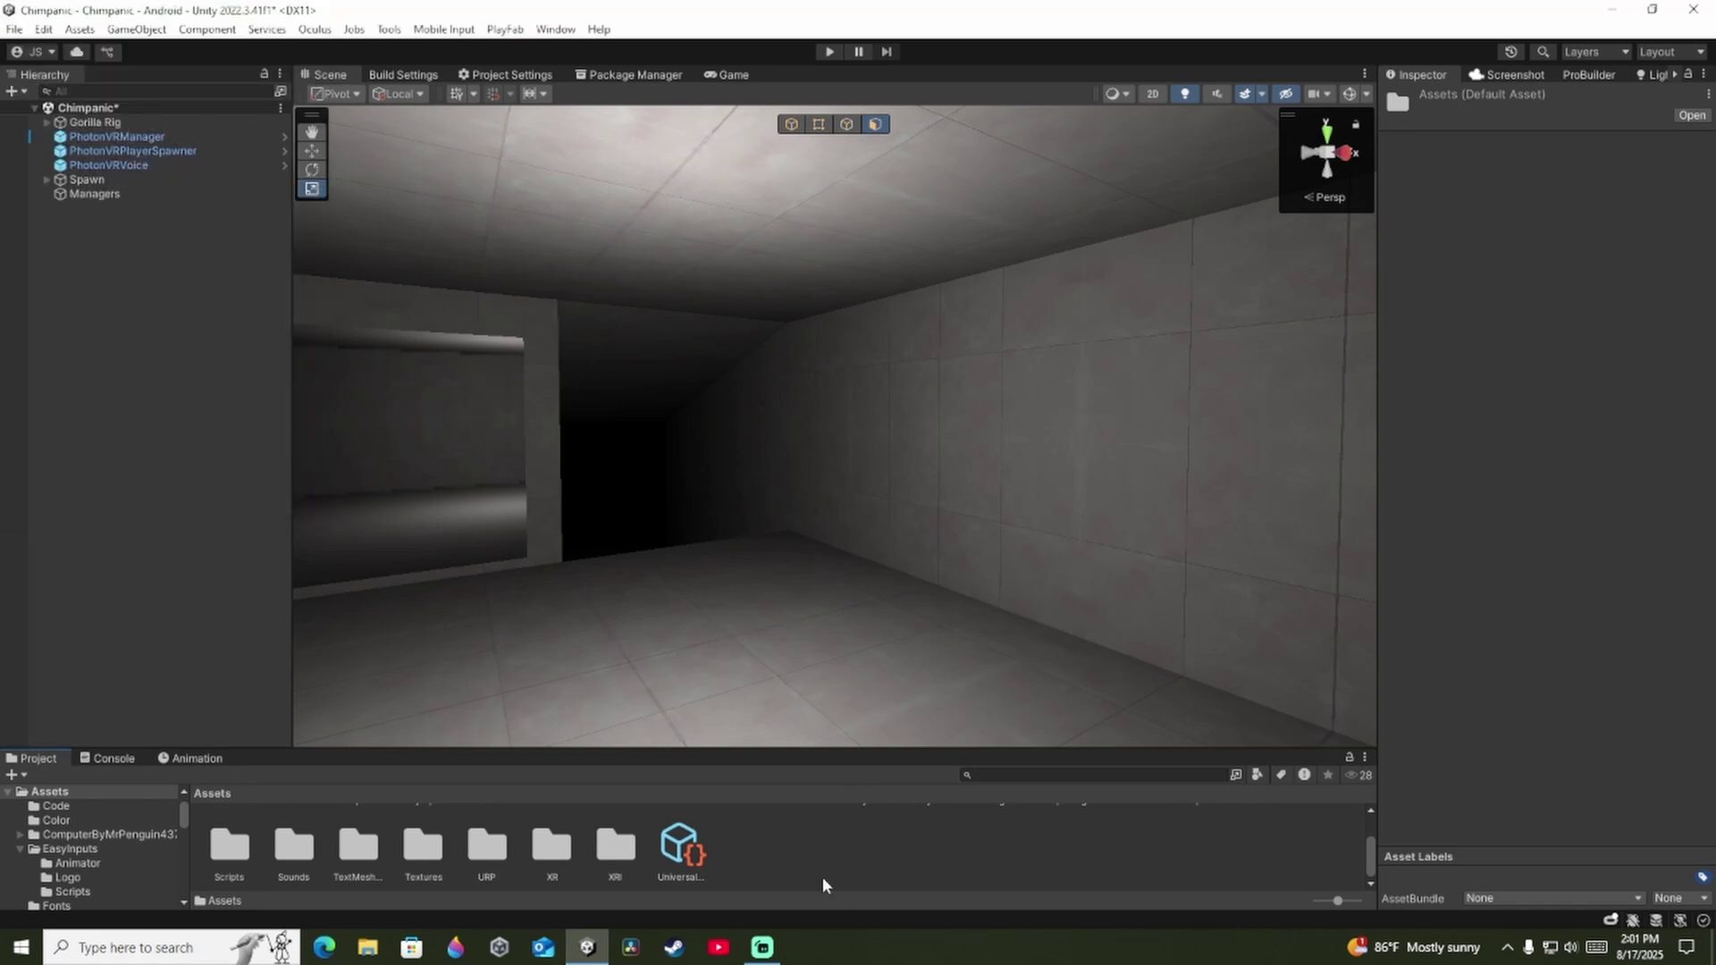
scroll(894, 872, "up", 5)
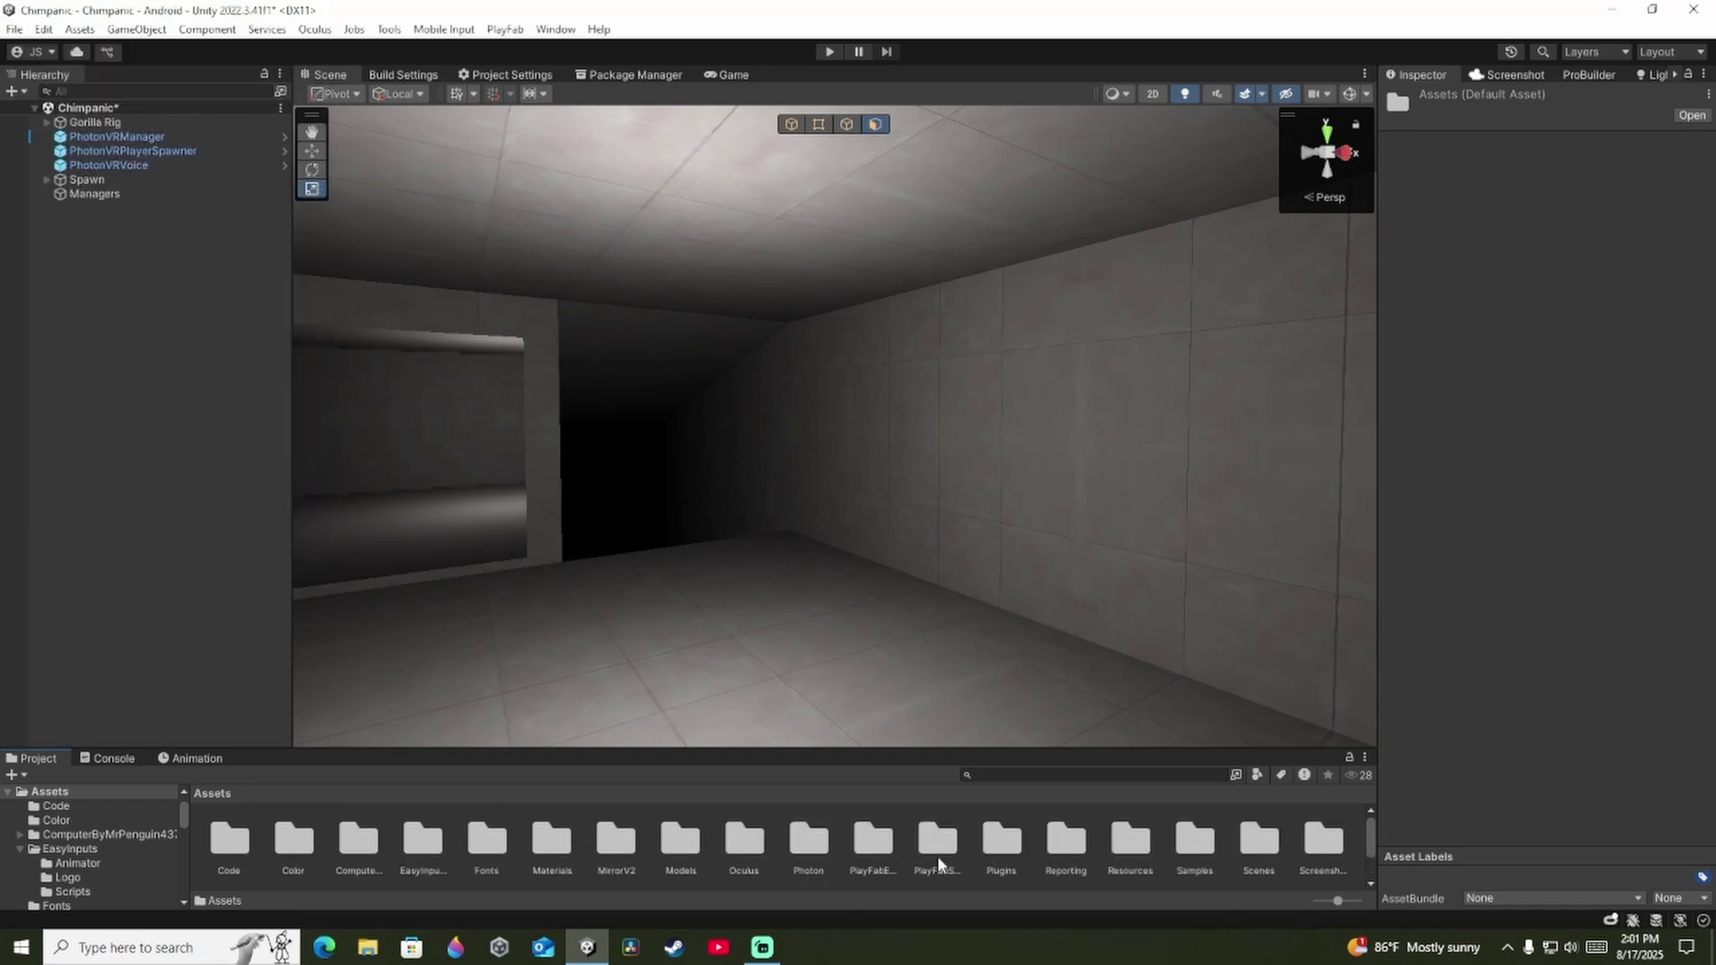
scroll(938, 864, "down", 5)
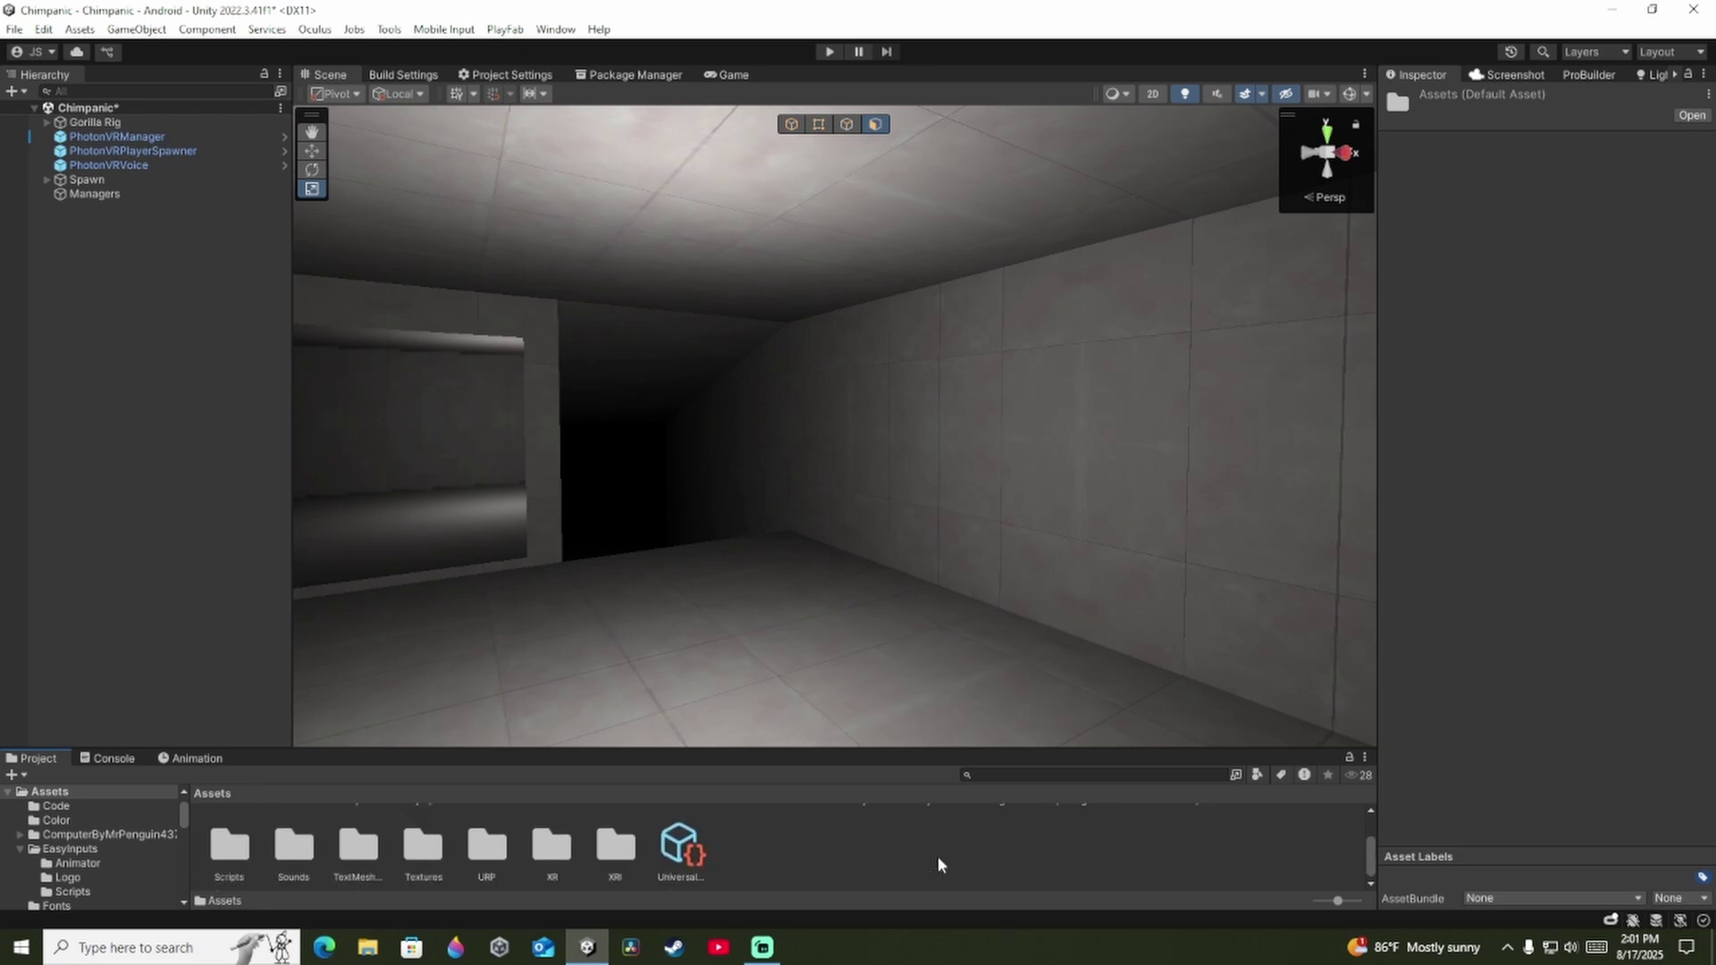
scroll(937, 865, "up", 5)
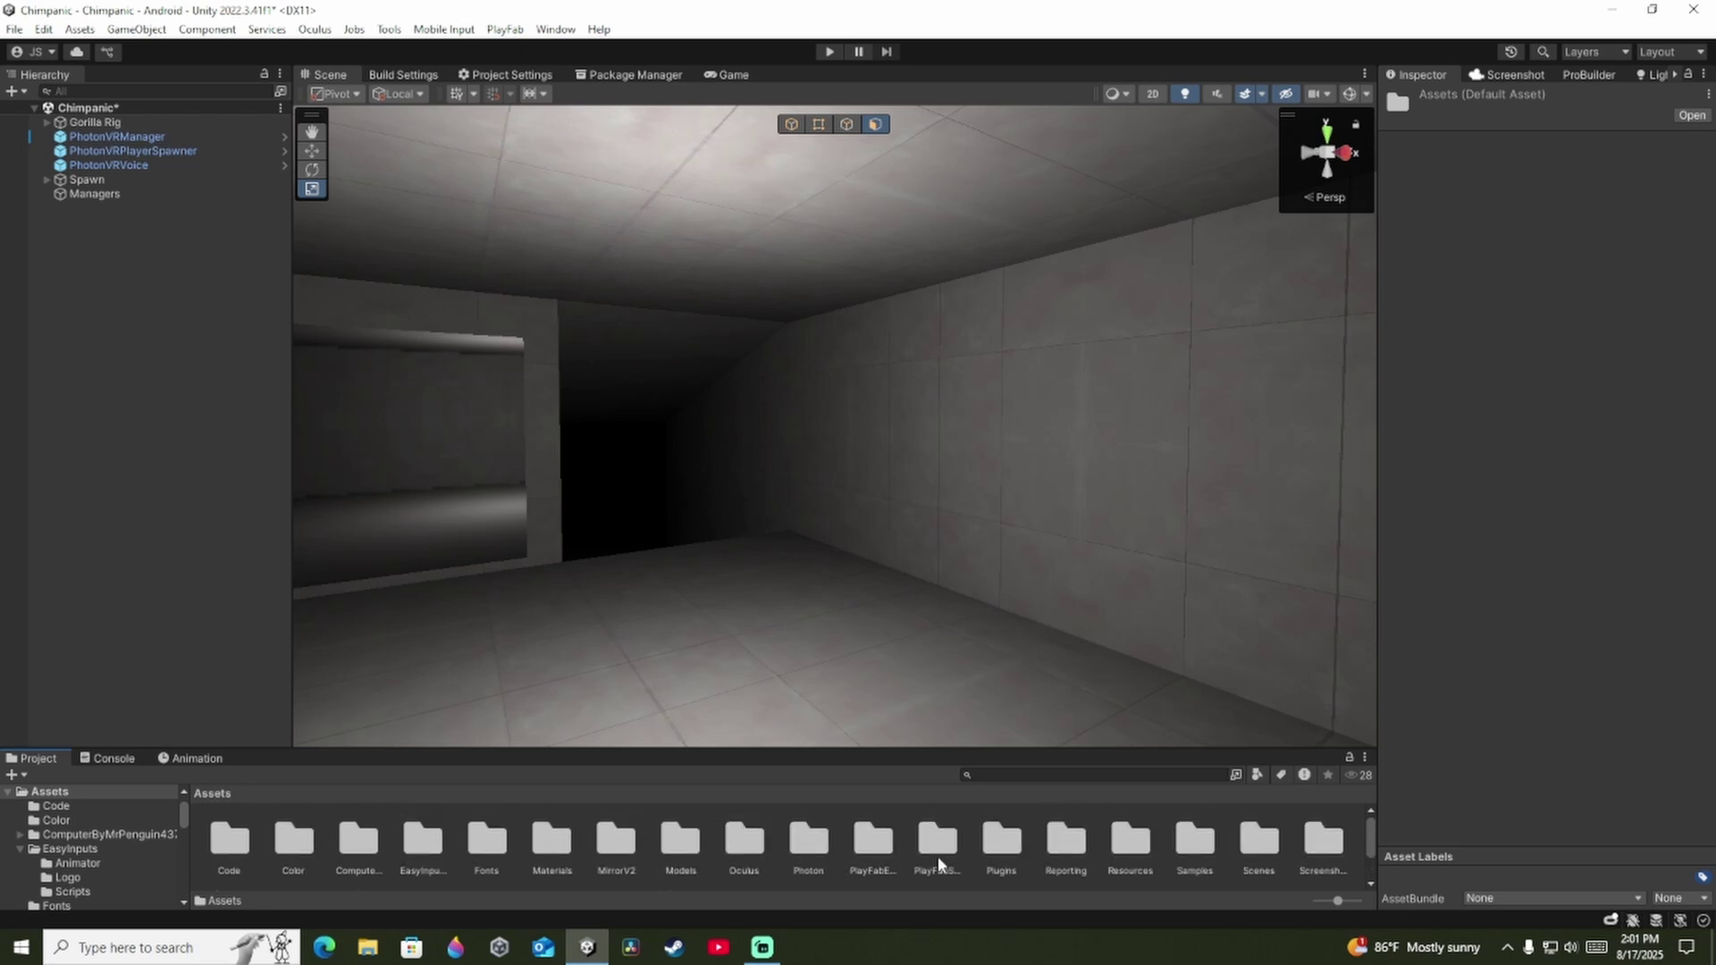
scroll(939, 864, "down", 5)
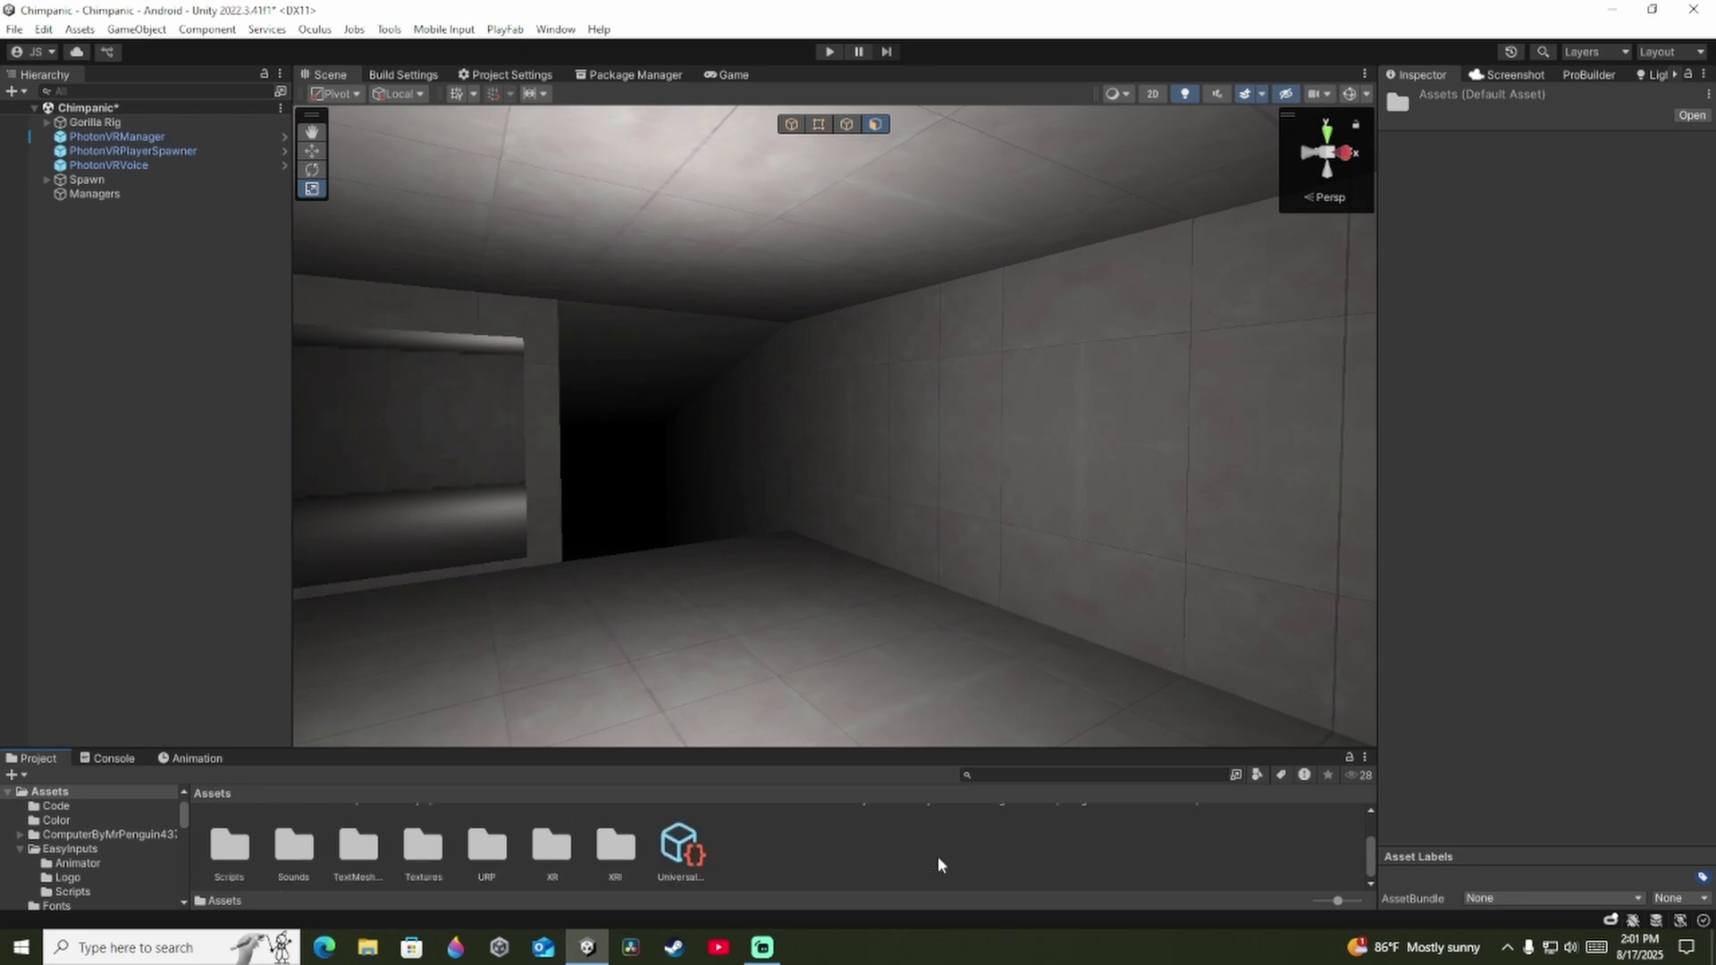
Step: Import UnitySDK.unitypackage as a custom package, accepting all PlayFab SDK files
right_click(937, 856)
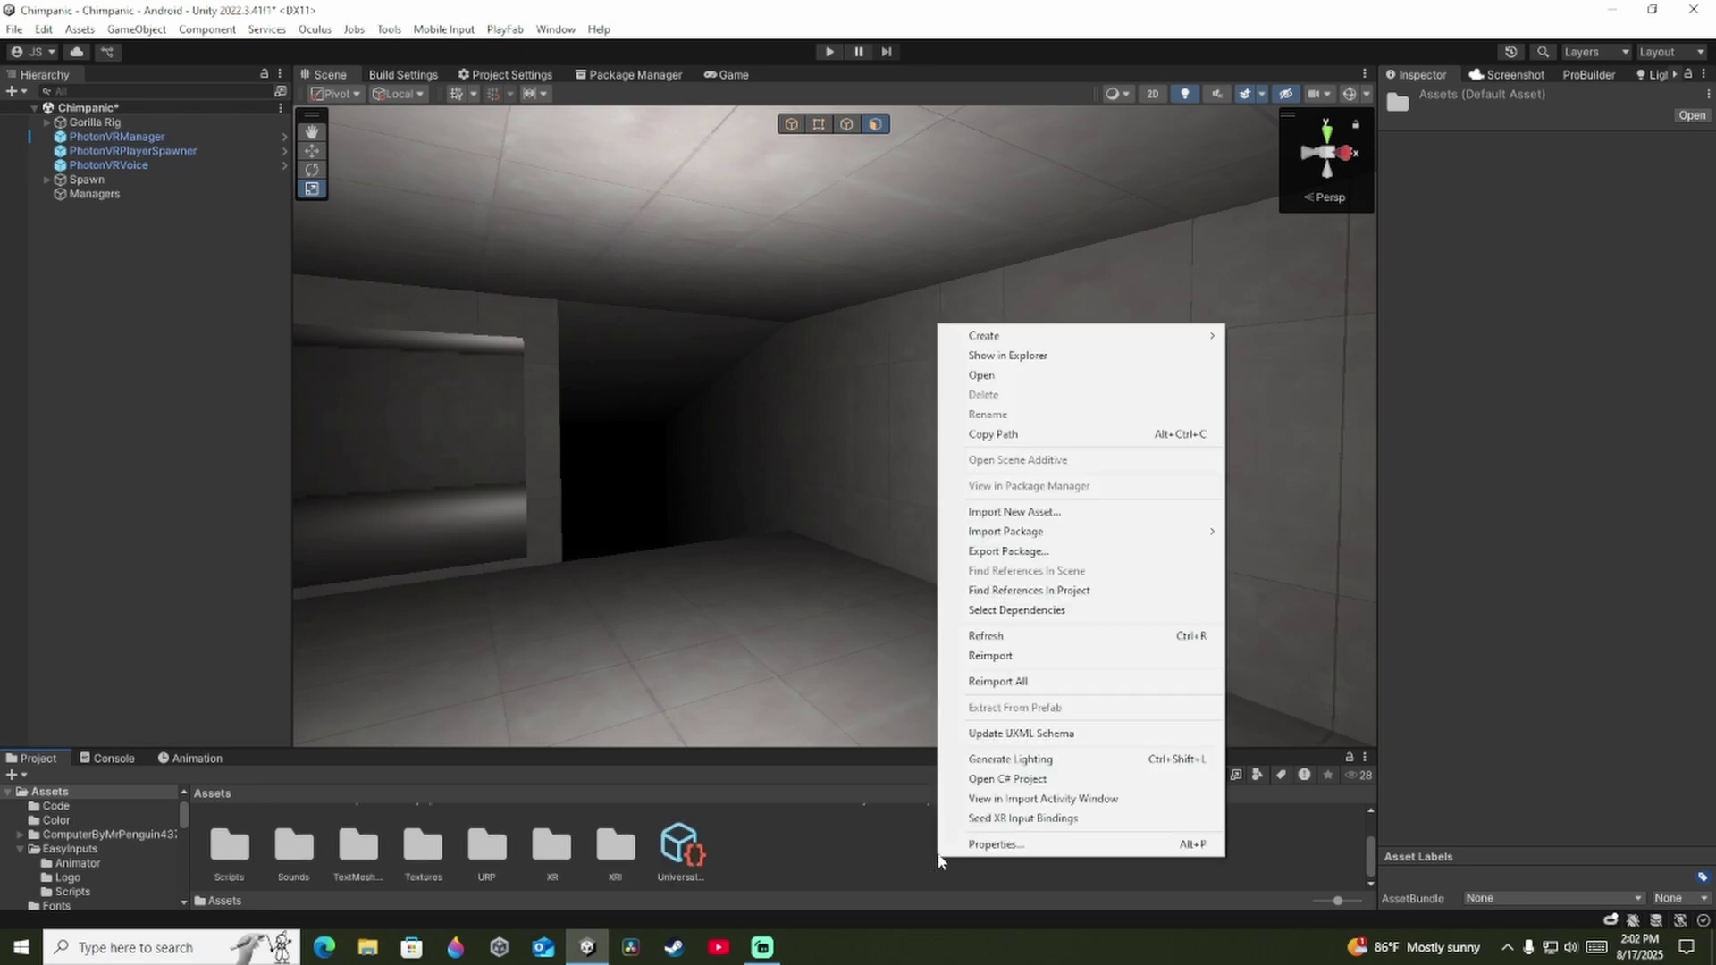
mouse_move(1099, 534)
left_click(1254, 533)
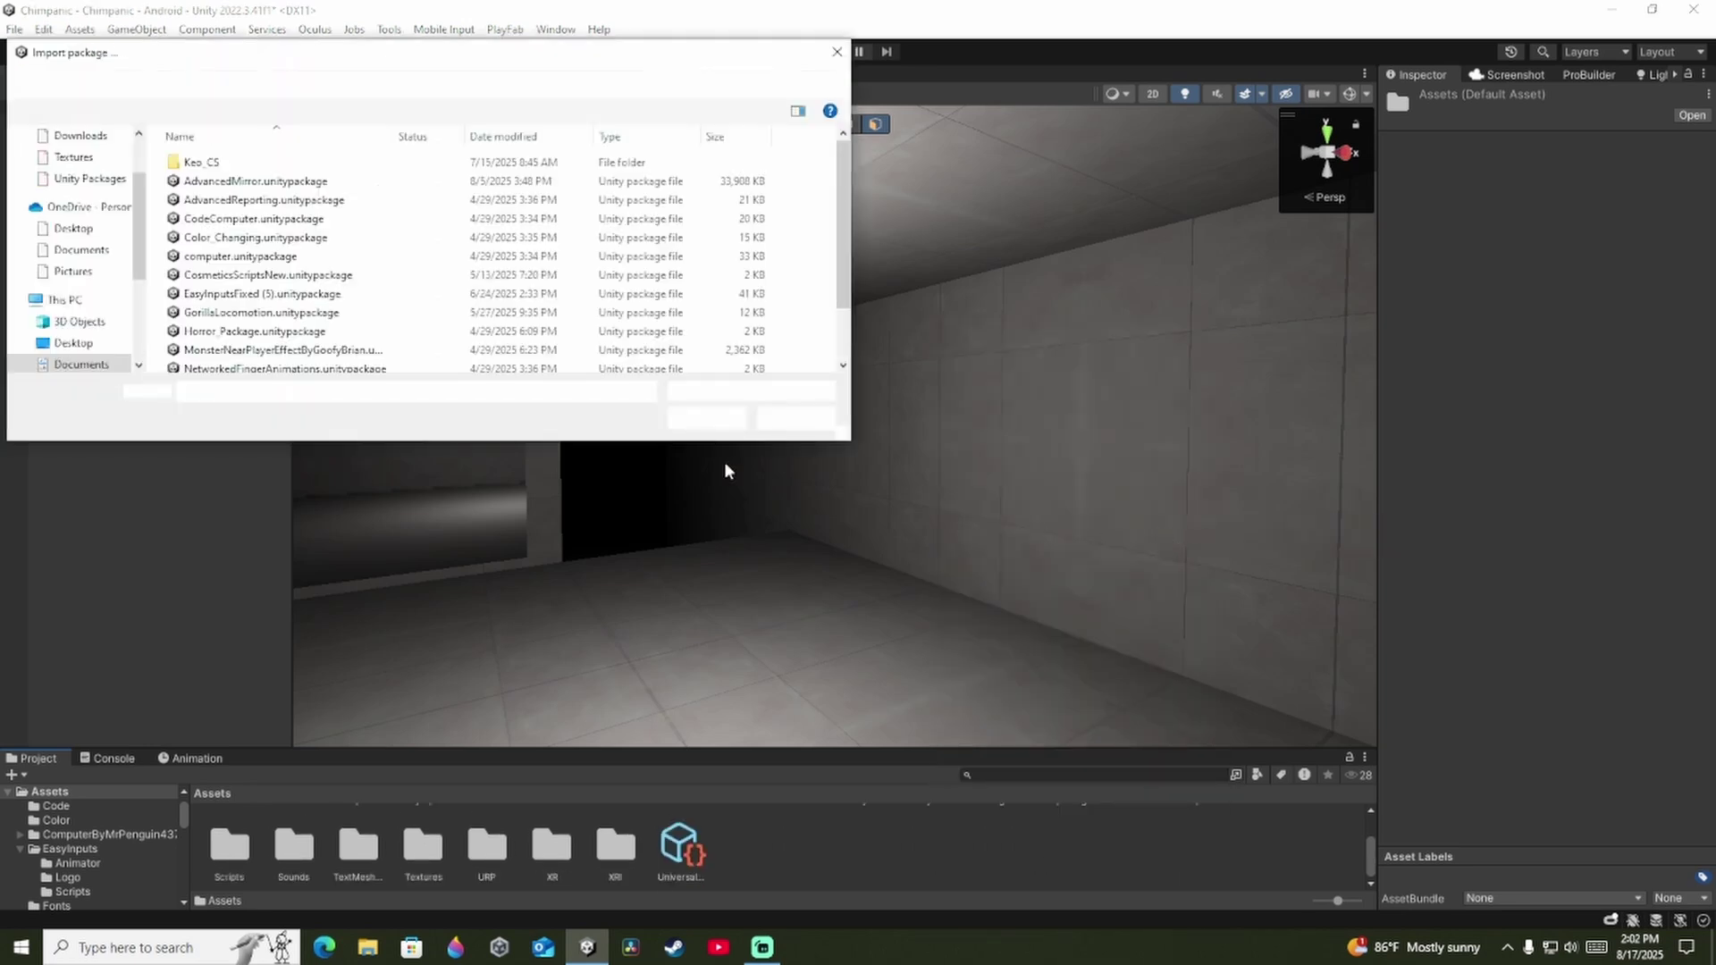
double_click(251, 364)
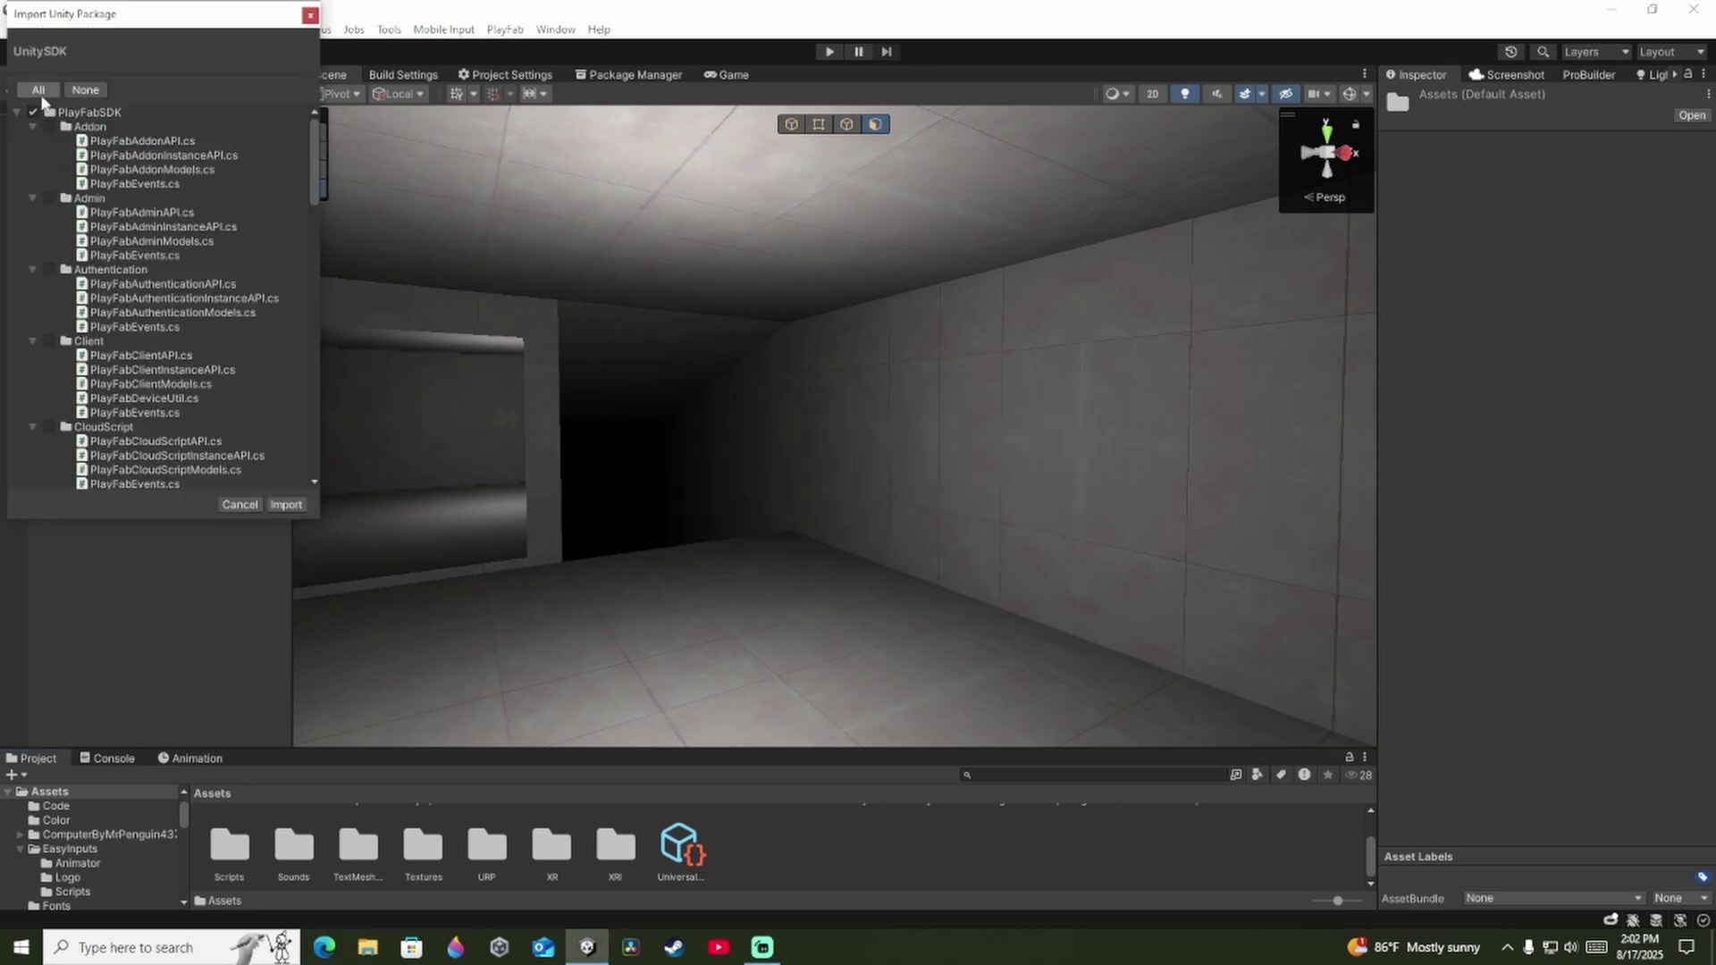
left_click(285, 504)
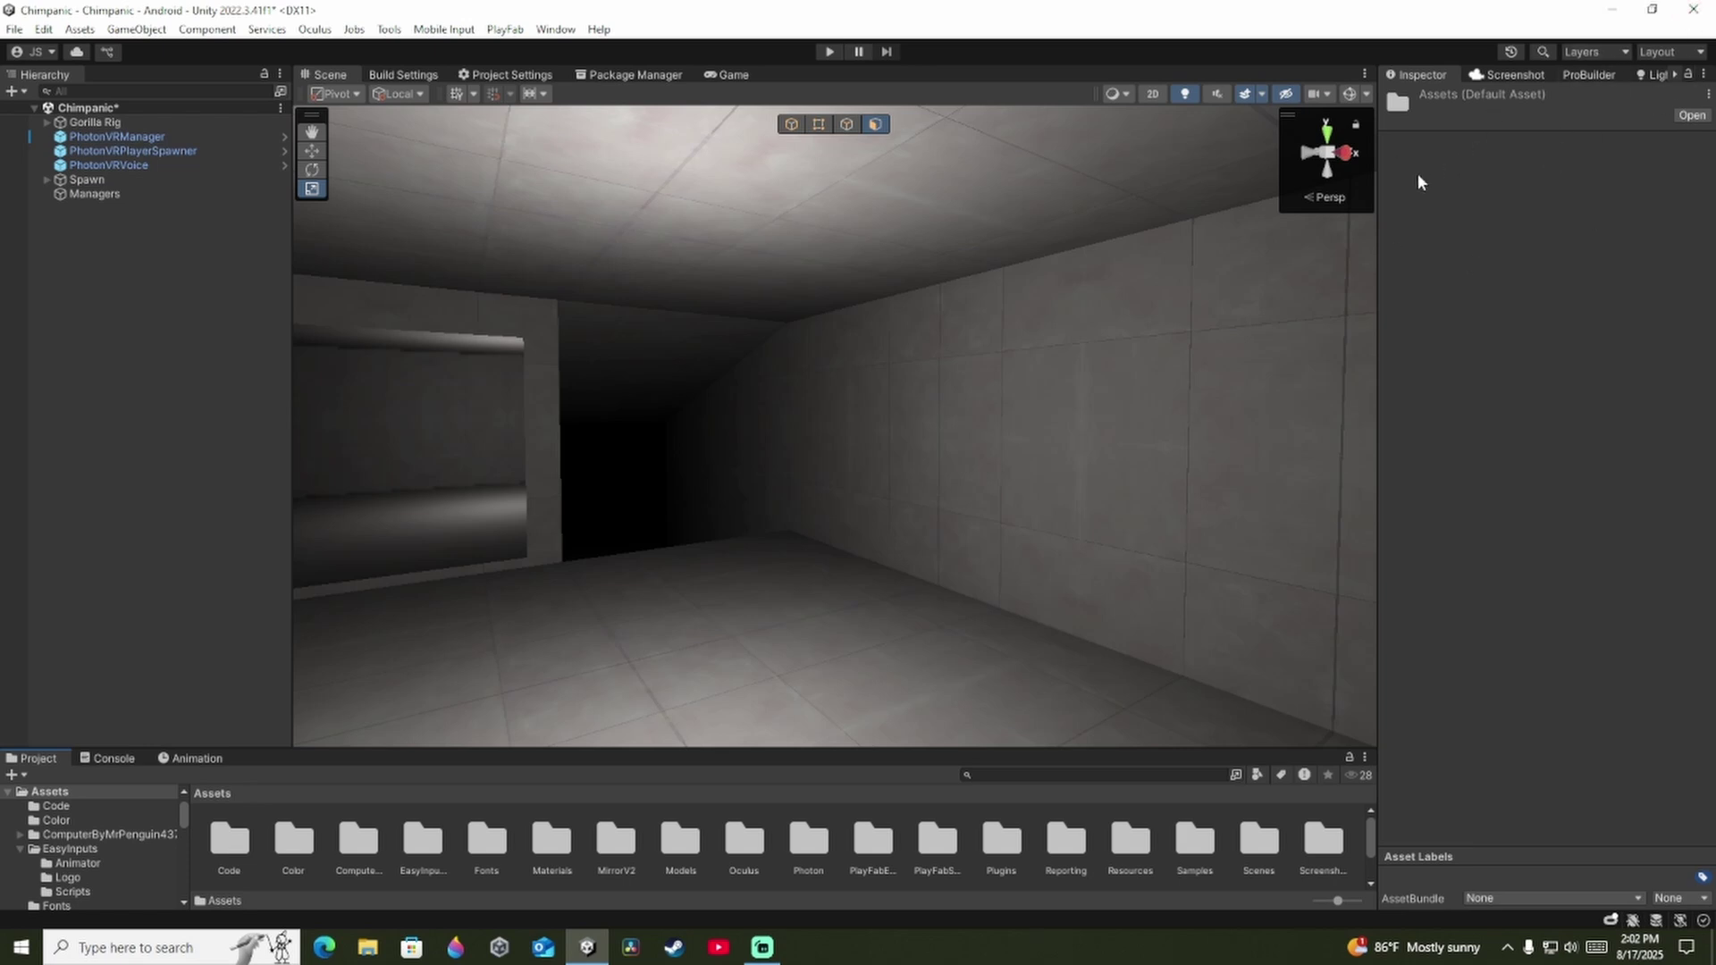
Step: Show PlayFab Editor Extensions settings with the empty Title ID, then switch to Edge
right_click_drag(1282, 385, 653, 165)
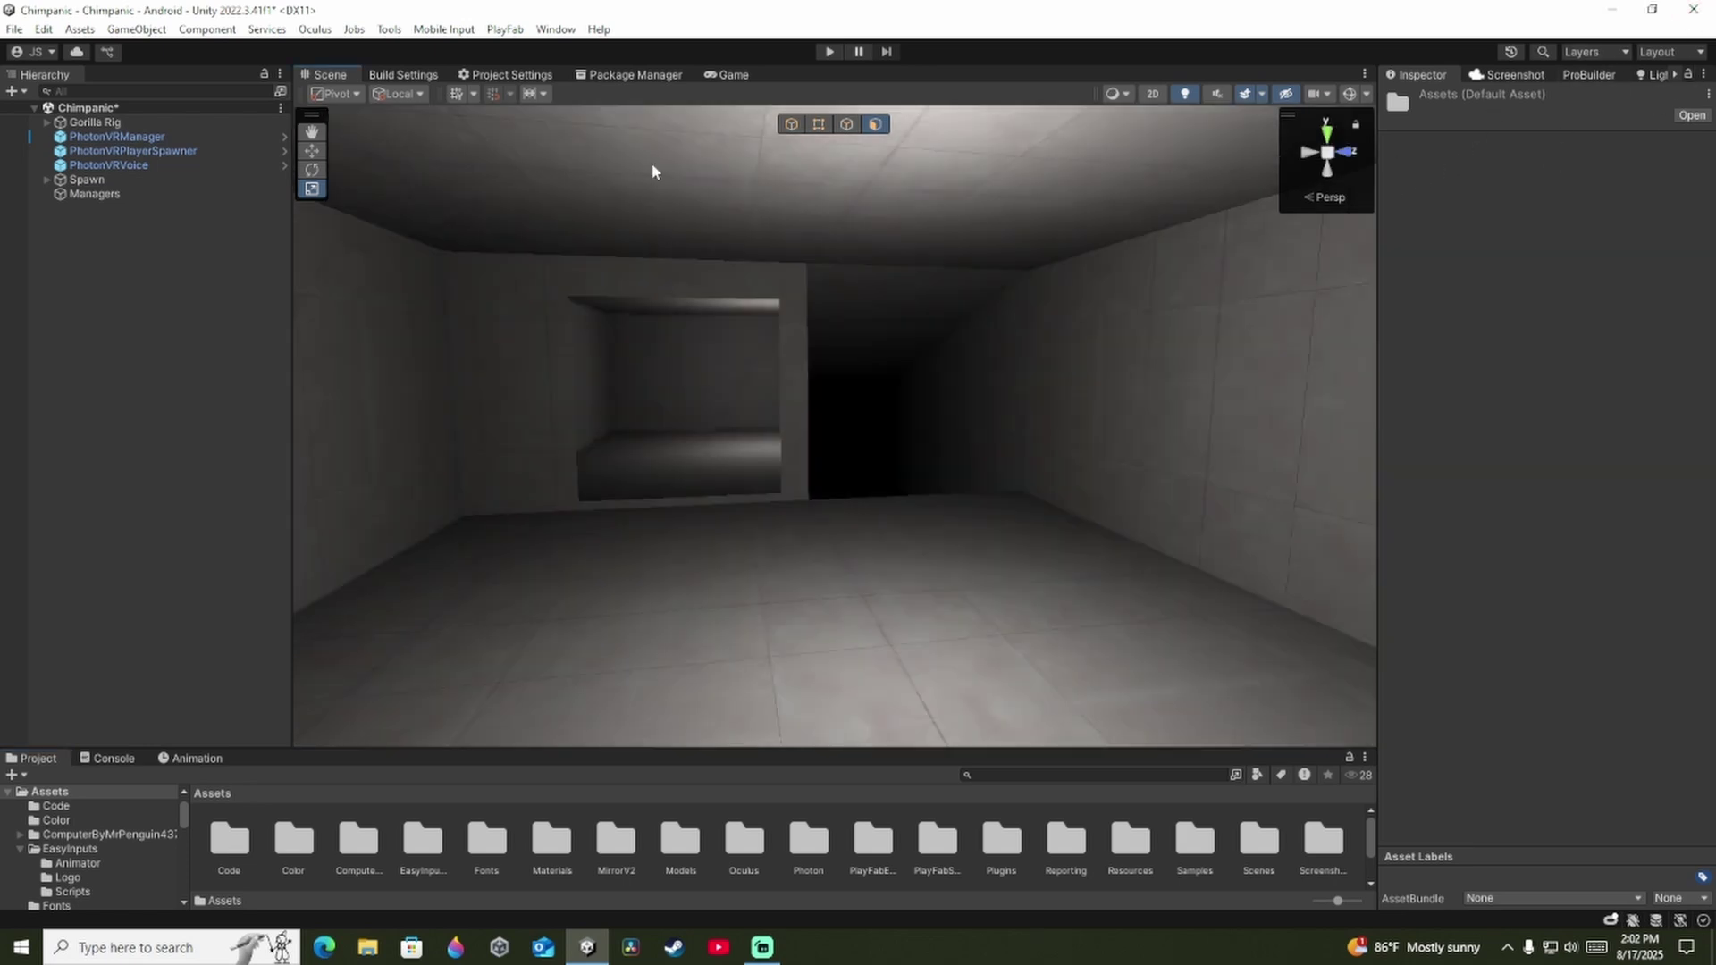
left_click(555, 29)
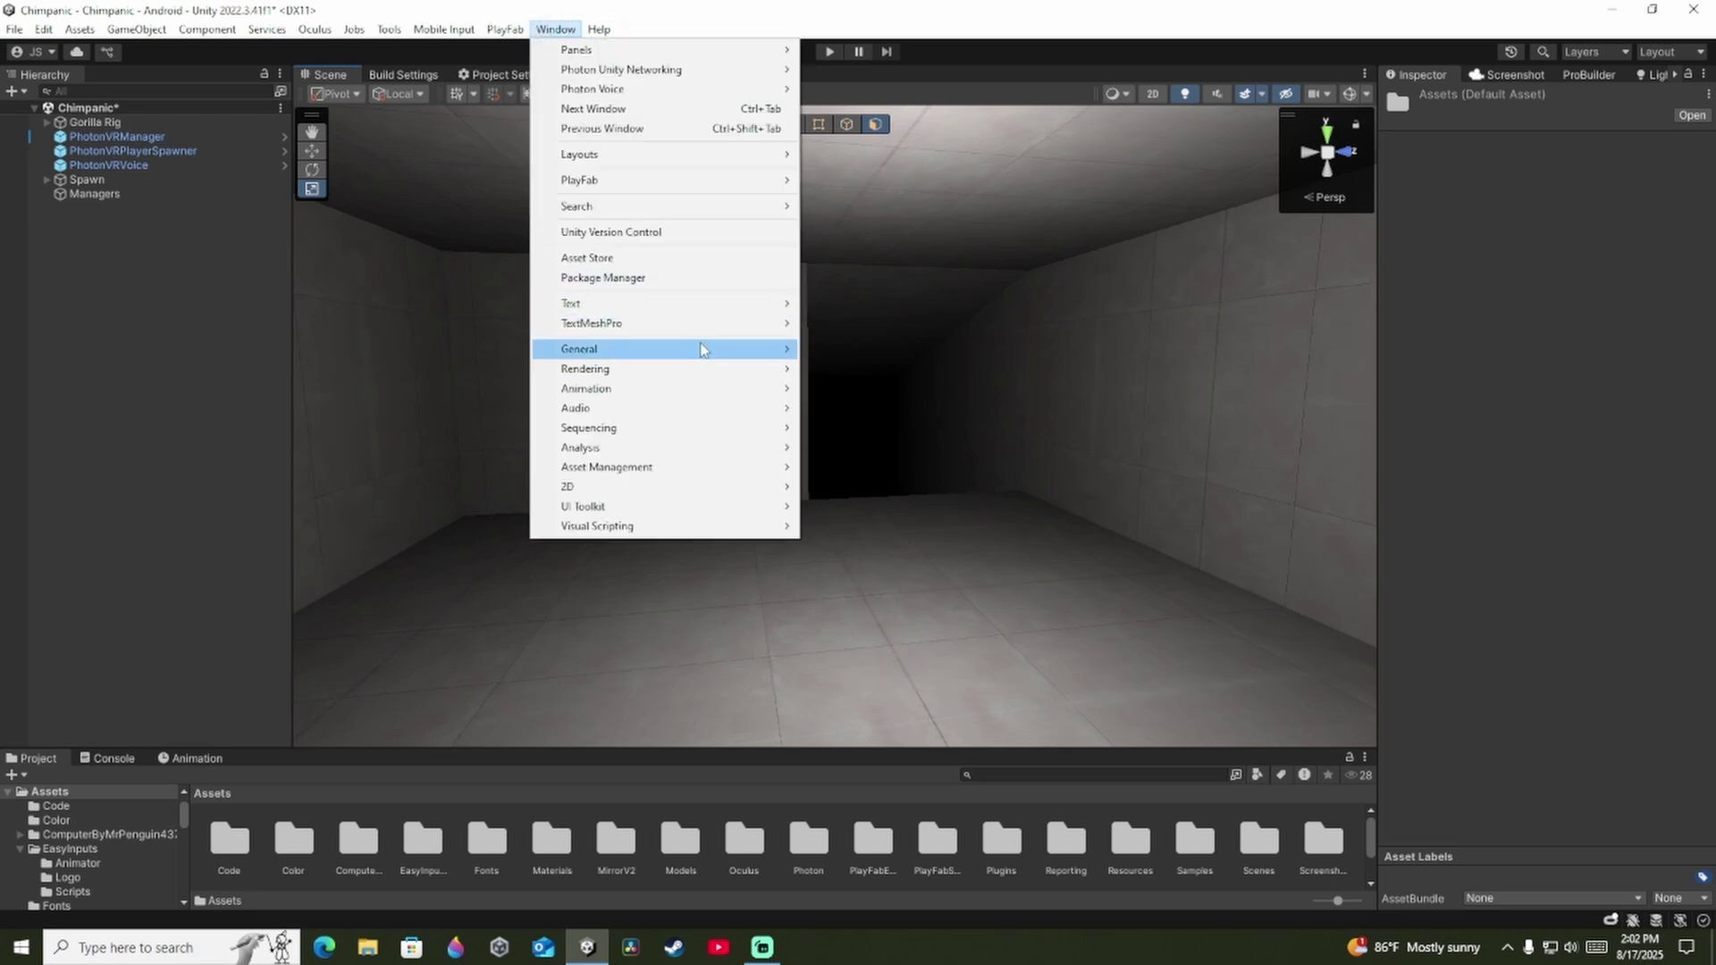
left_click(854, 179)
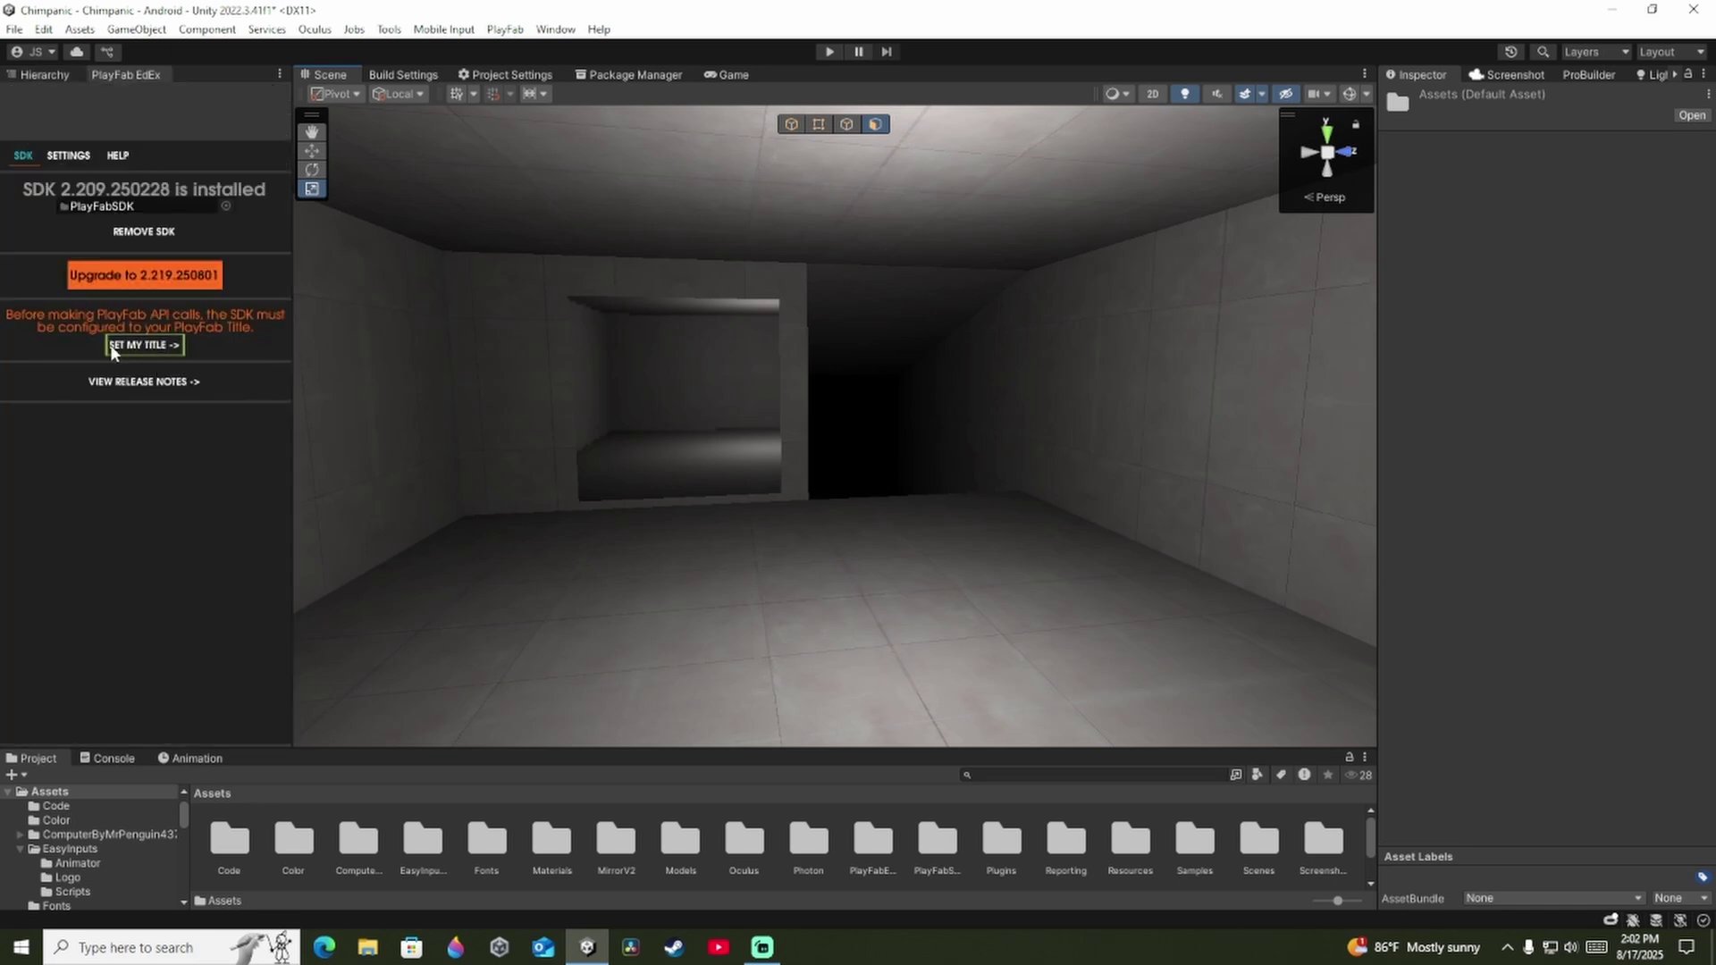
left_click(134, 345)
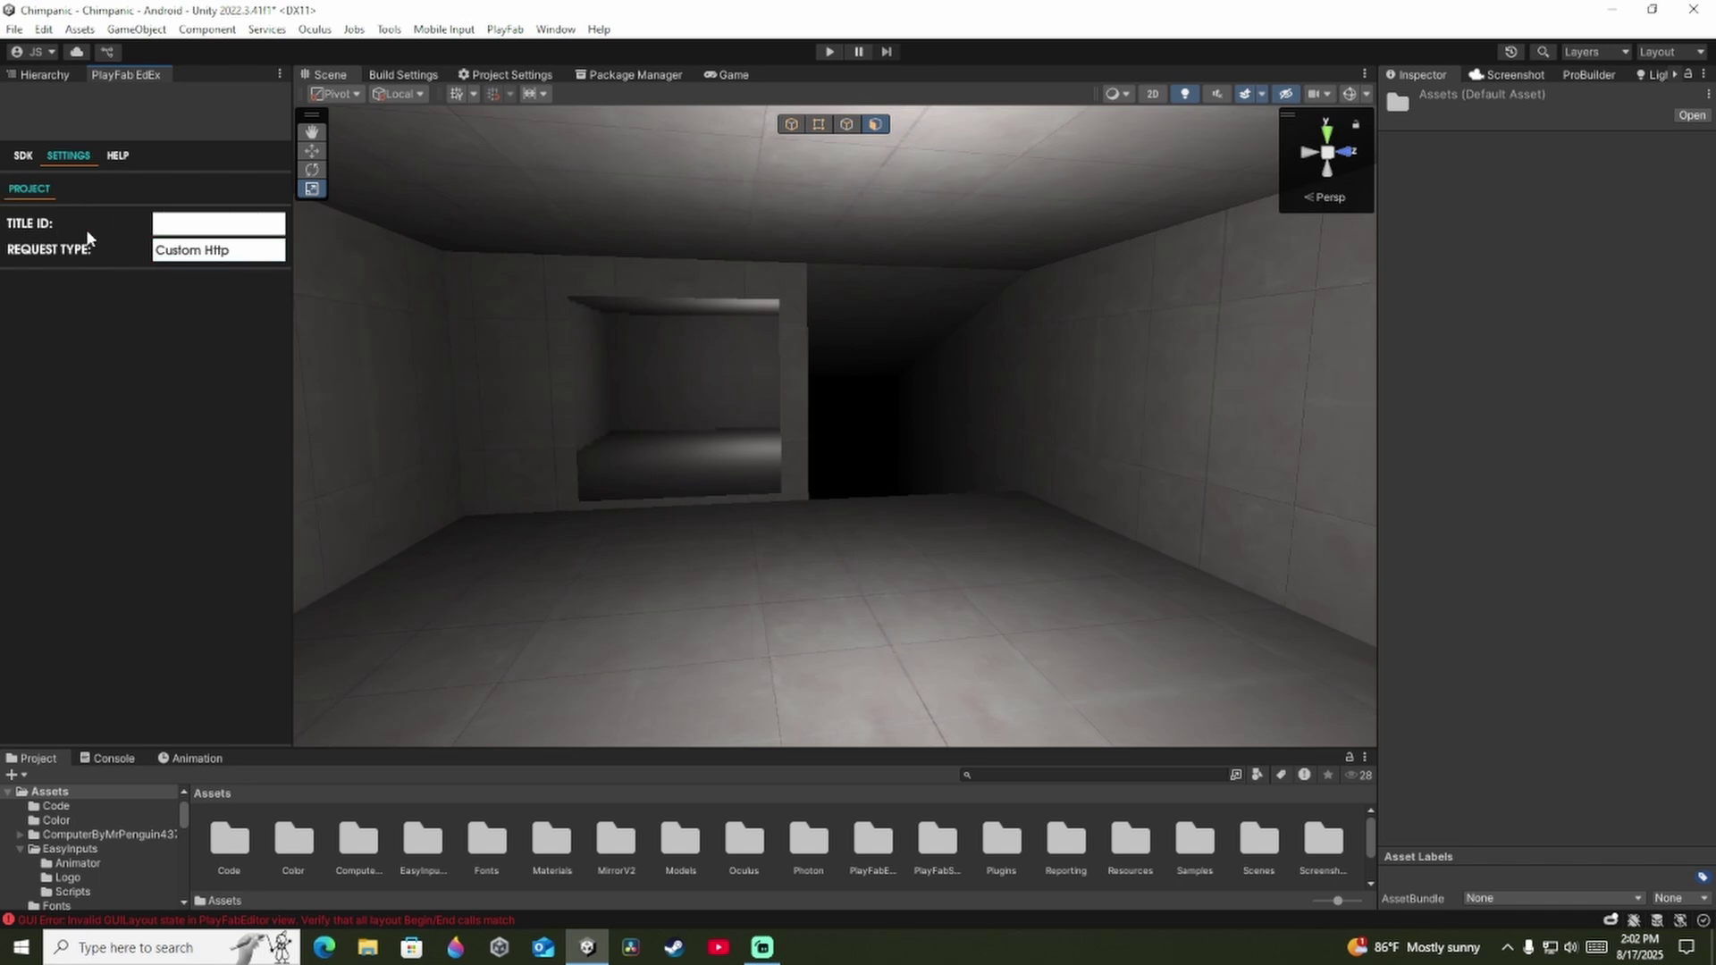
left_click(323, 947)
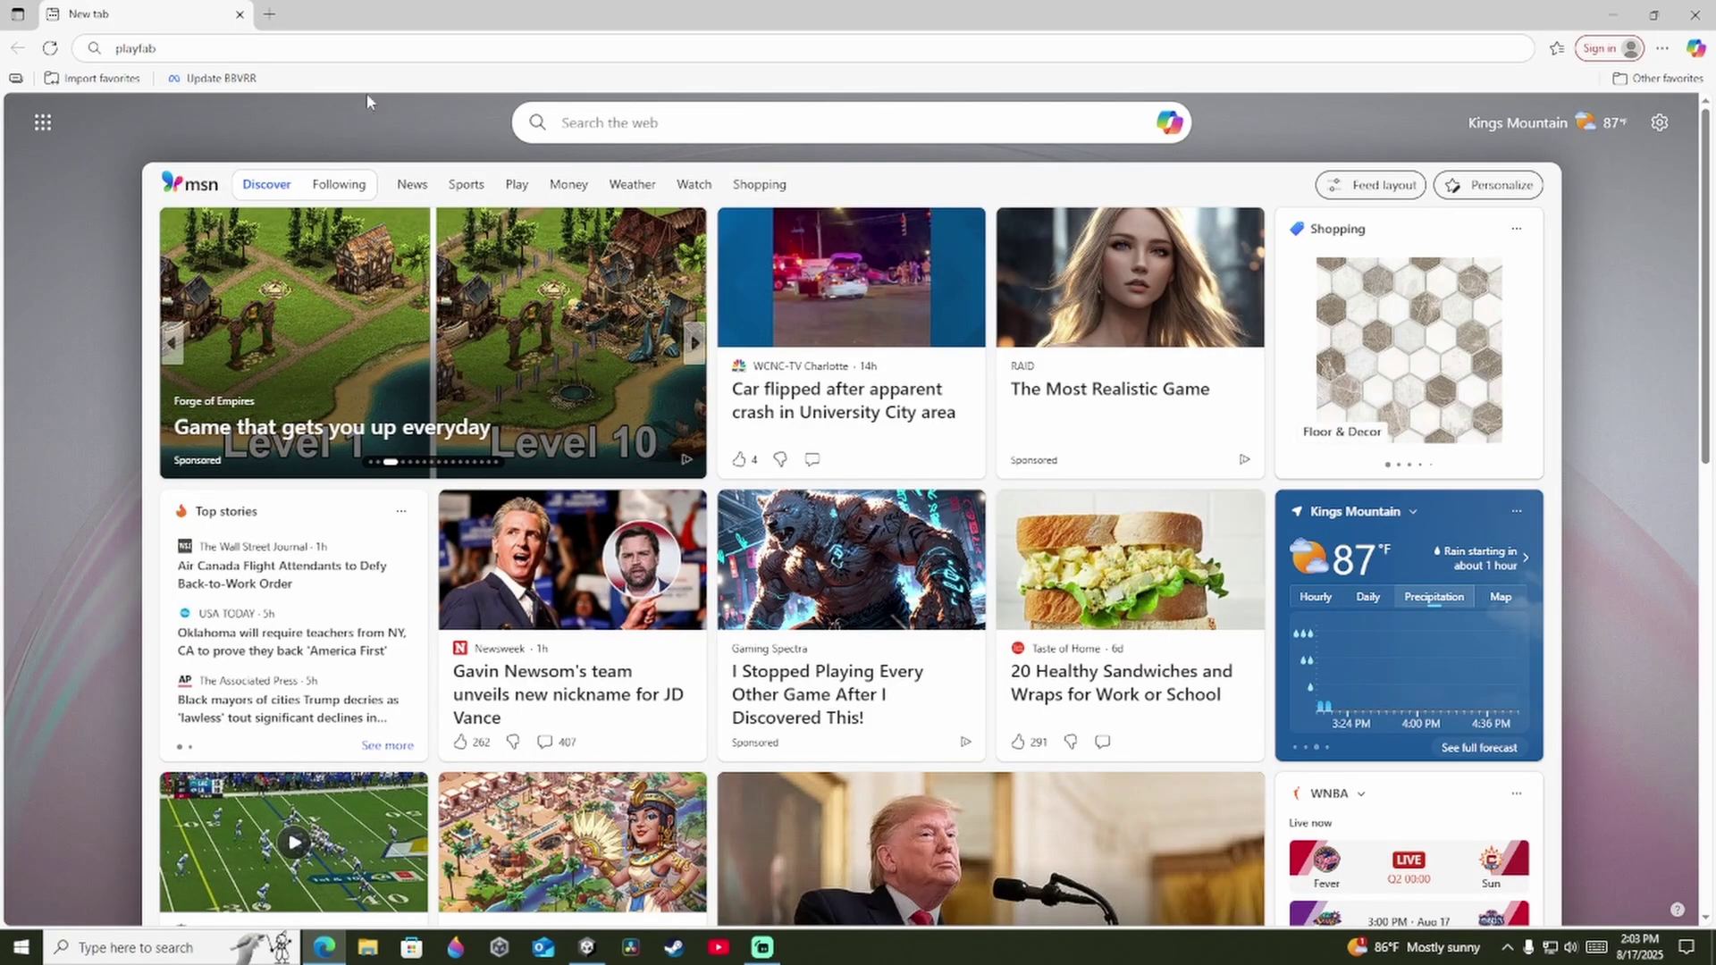
Step: Search the web for playfab and open the PlayFab developer site
left_click(180, 45)
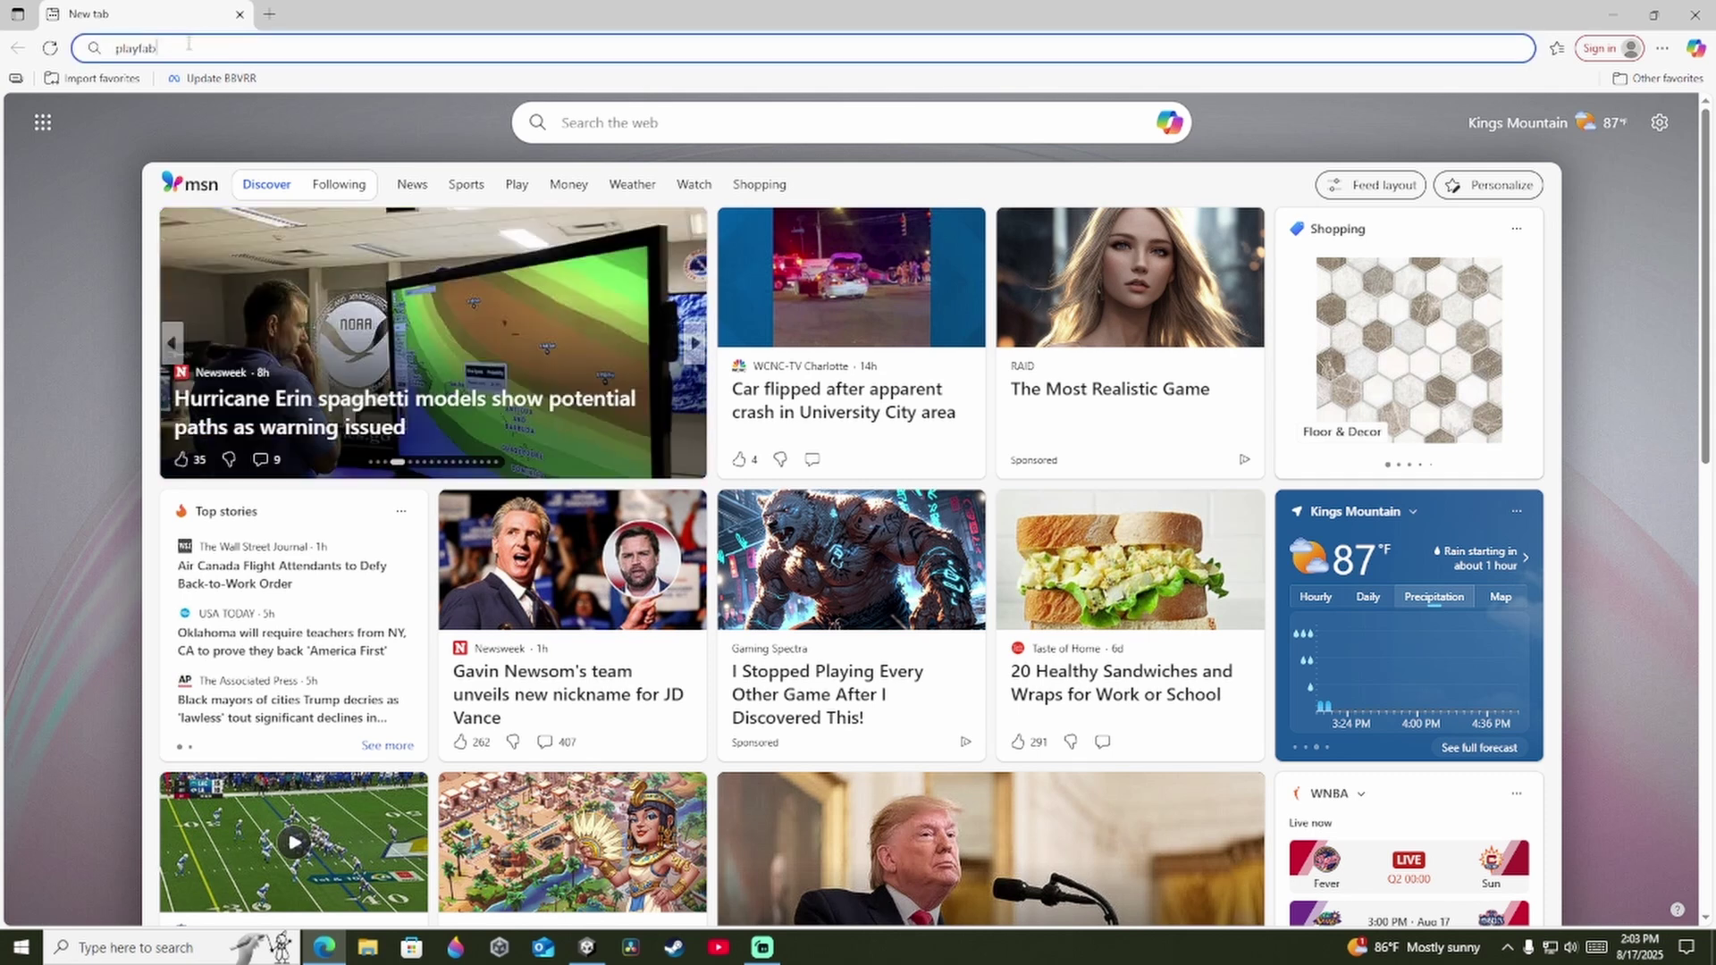
key("Return")
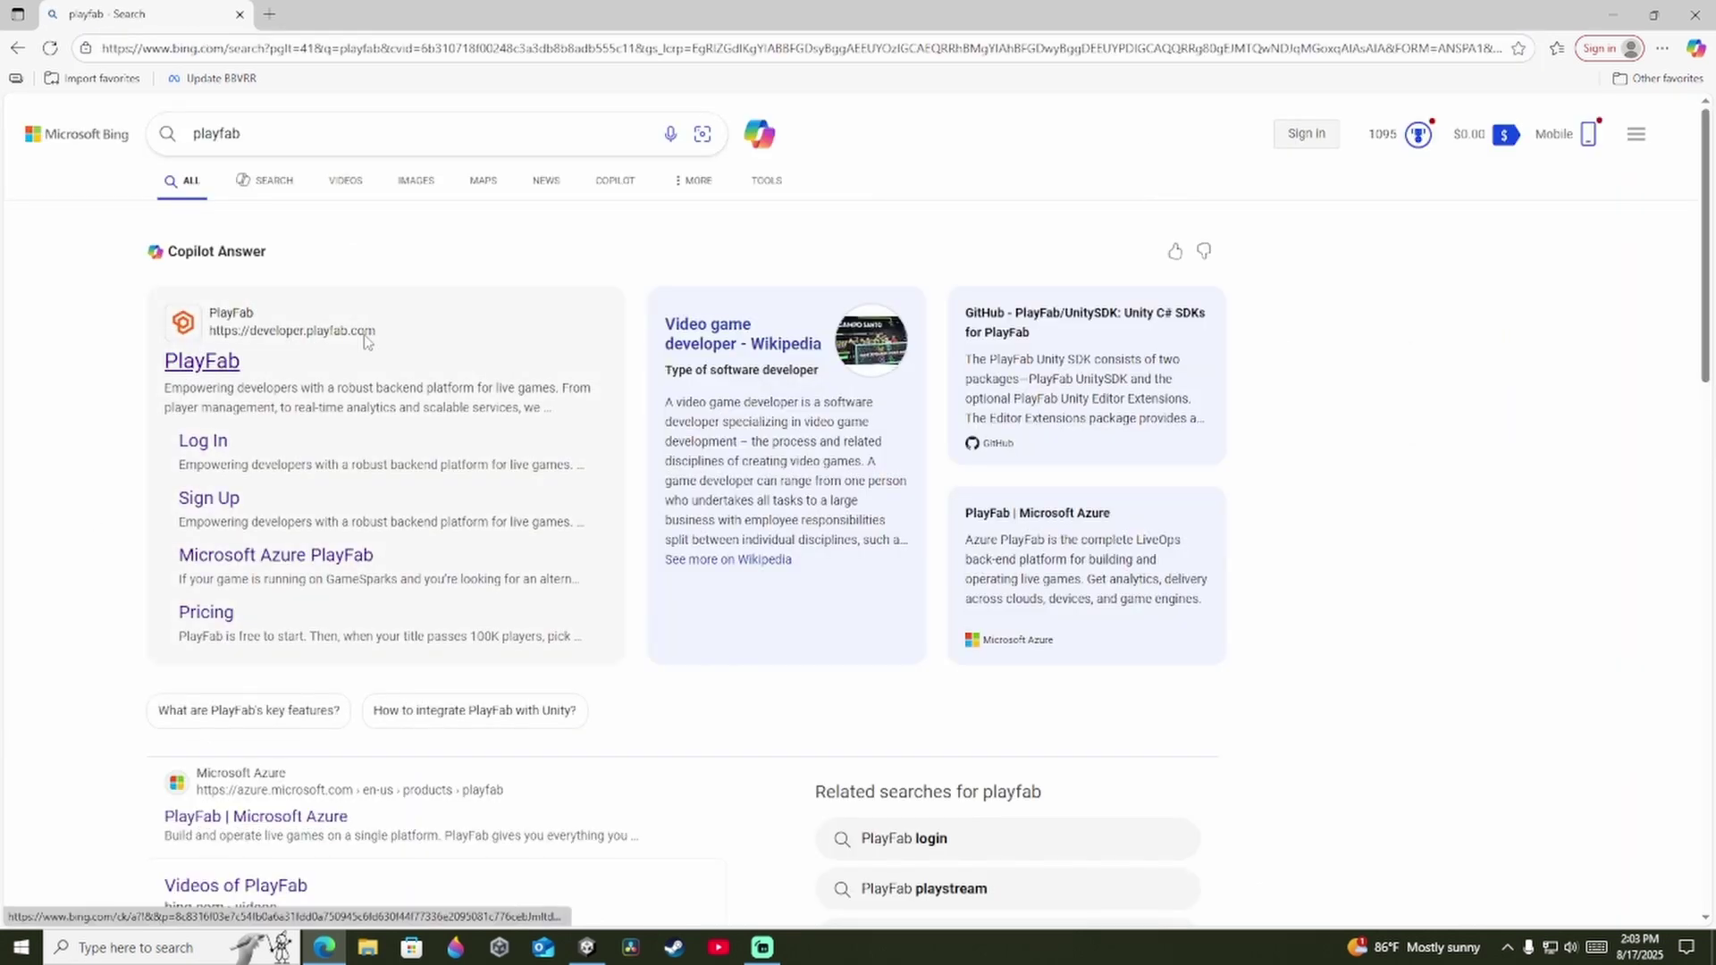
left_click(208, 362)
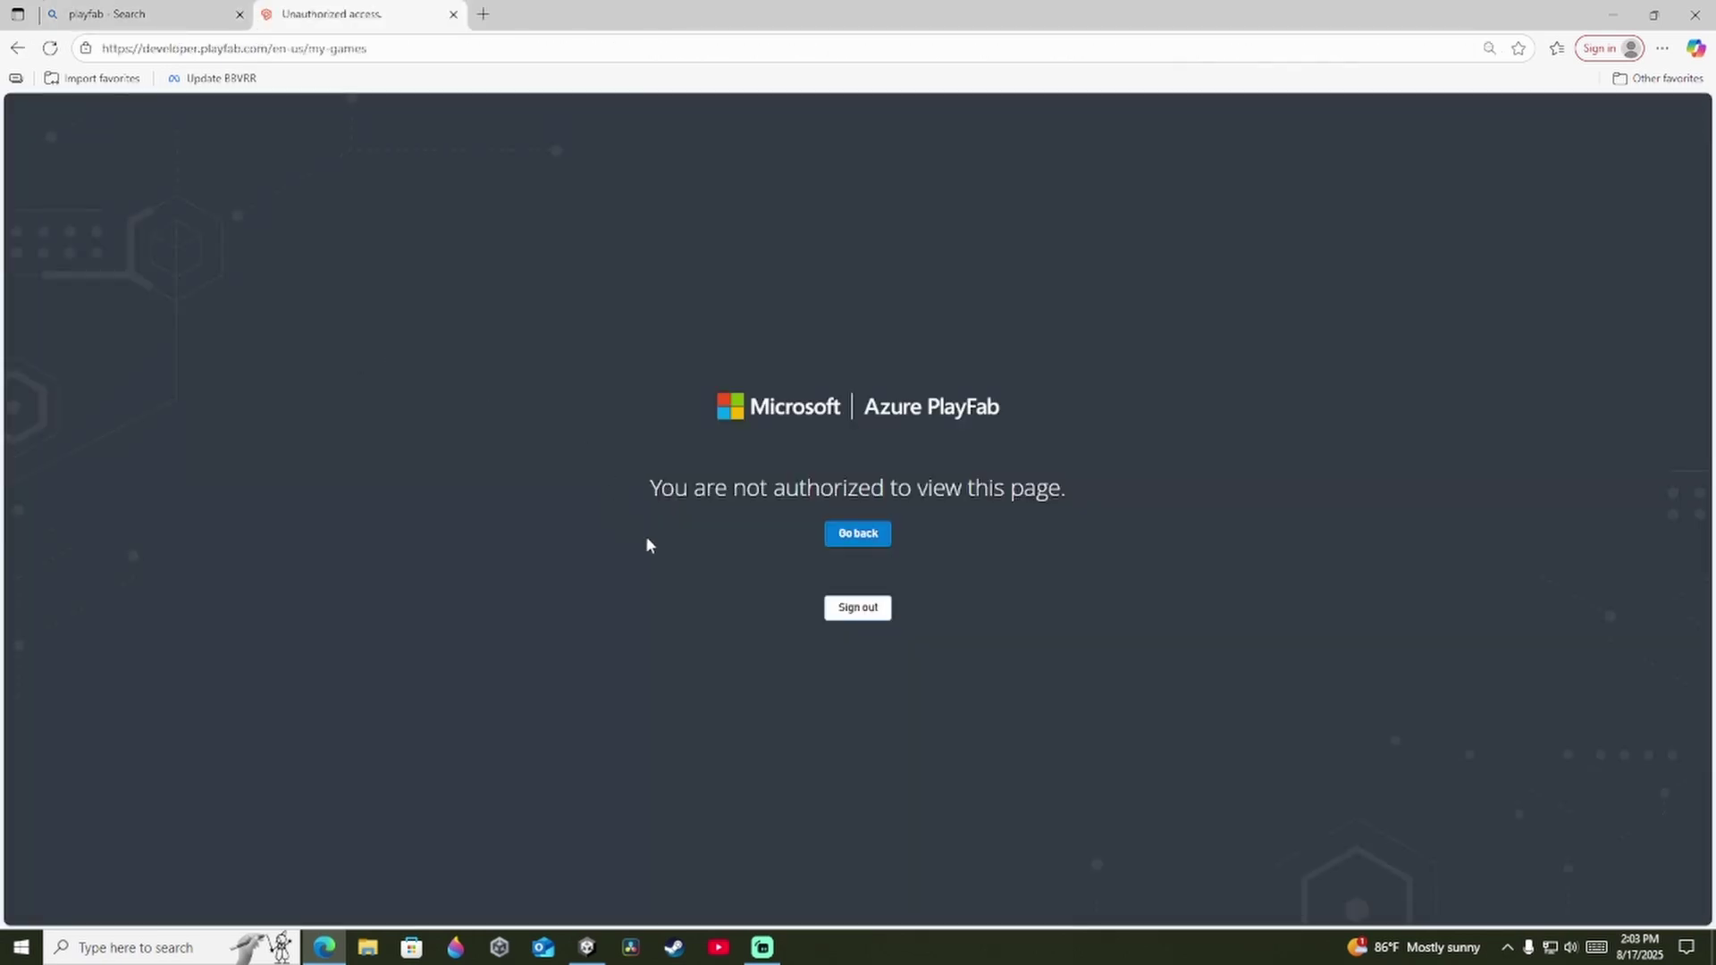
Step: Sign out of the unauthorized session and sign in with a Microsoft account
left_click_drag(636, 478, 1112, 488)
left_click(613, 483)
left_click(858, 608)
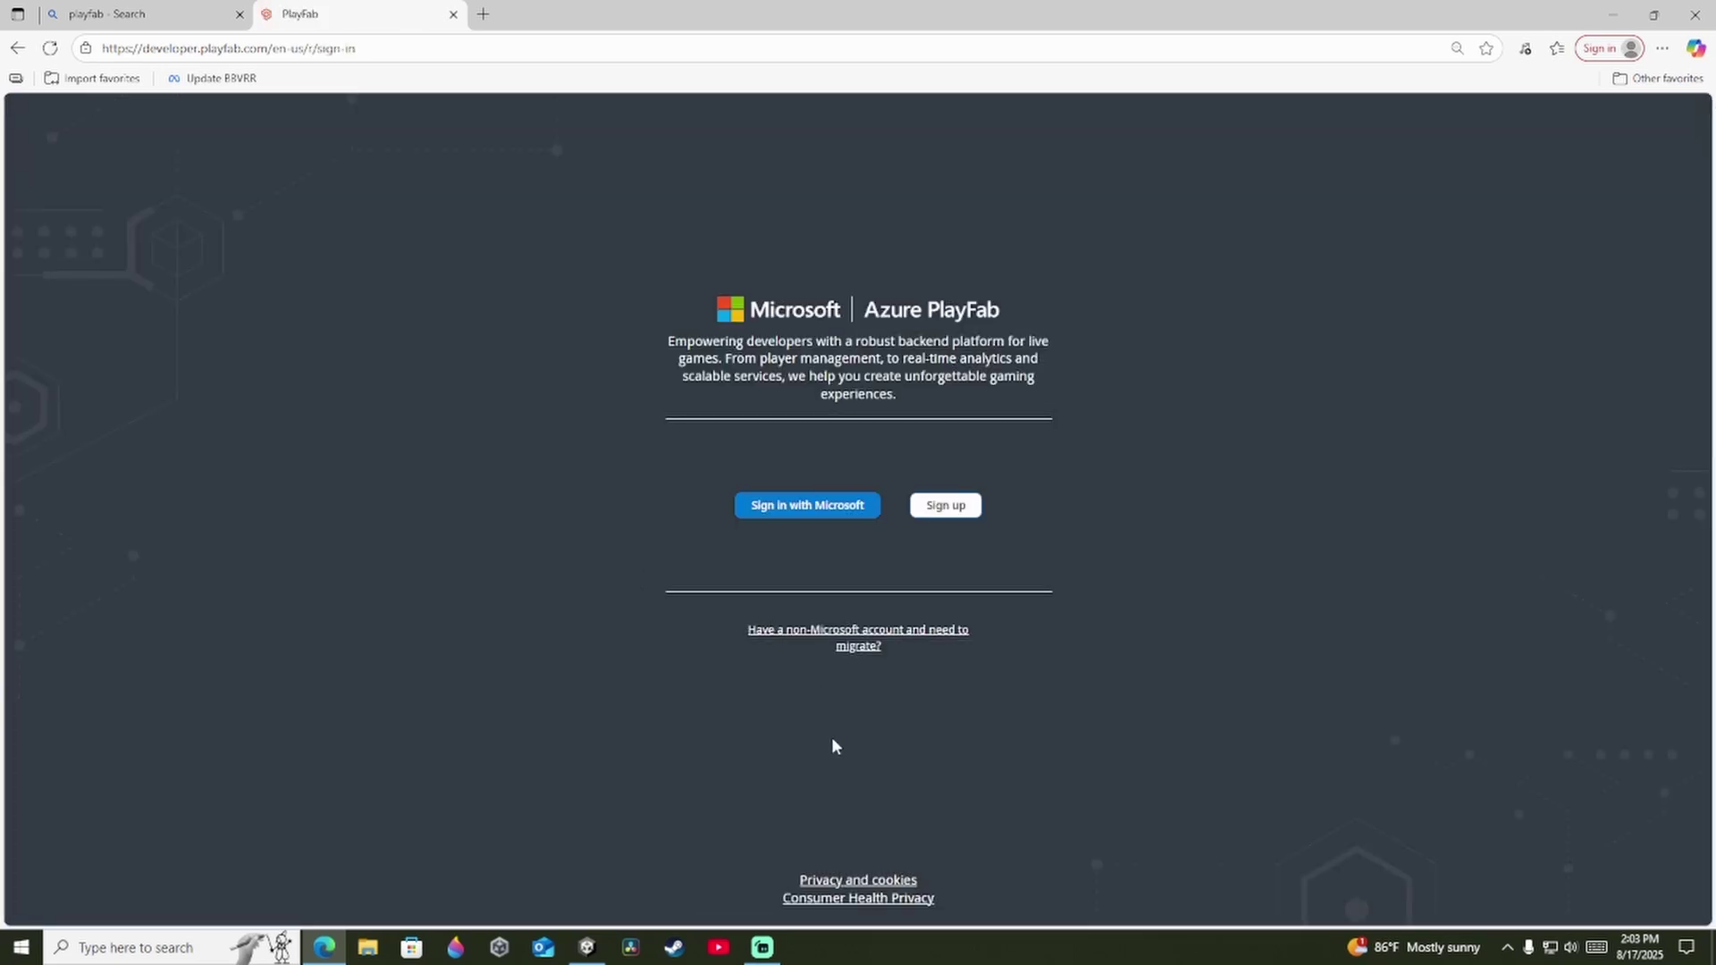
left_click(771, 514)
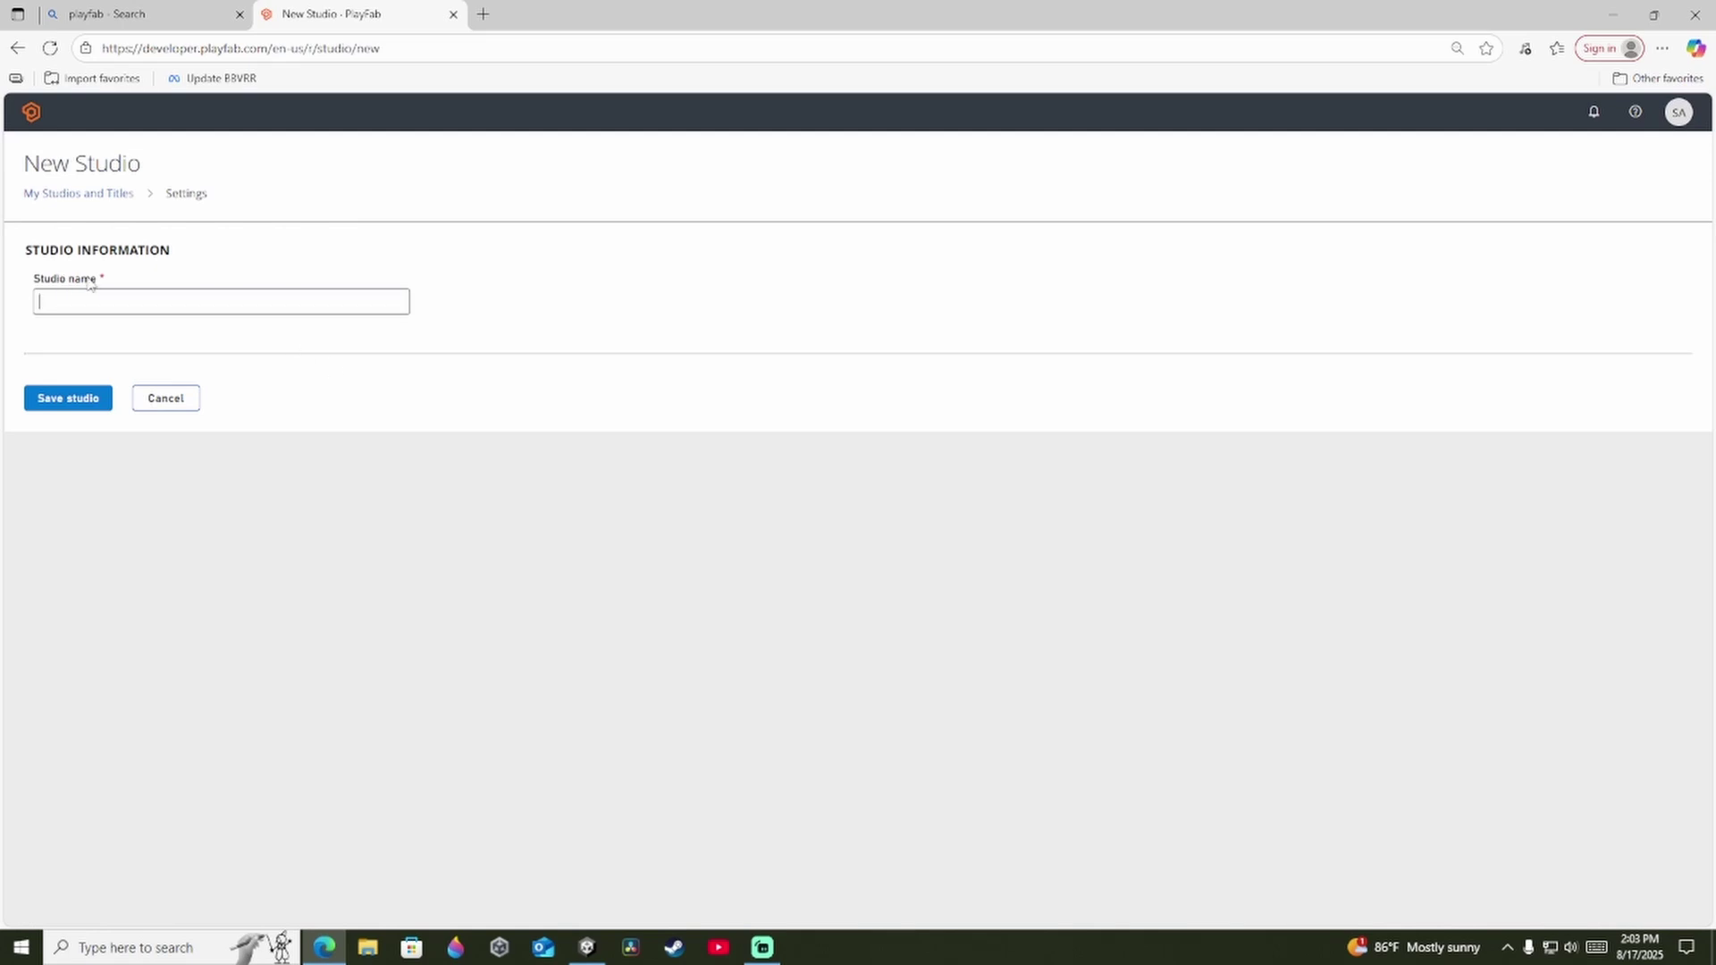
Step: Save the new studio with the name Tut
type("ut")
left_click(71, 398)
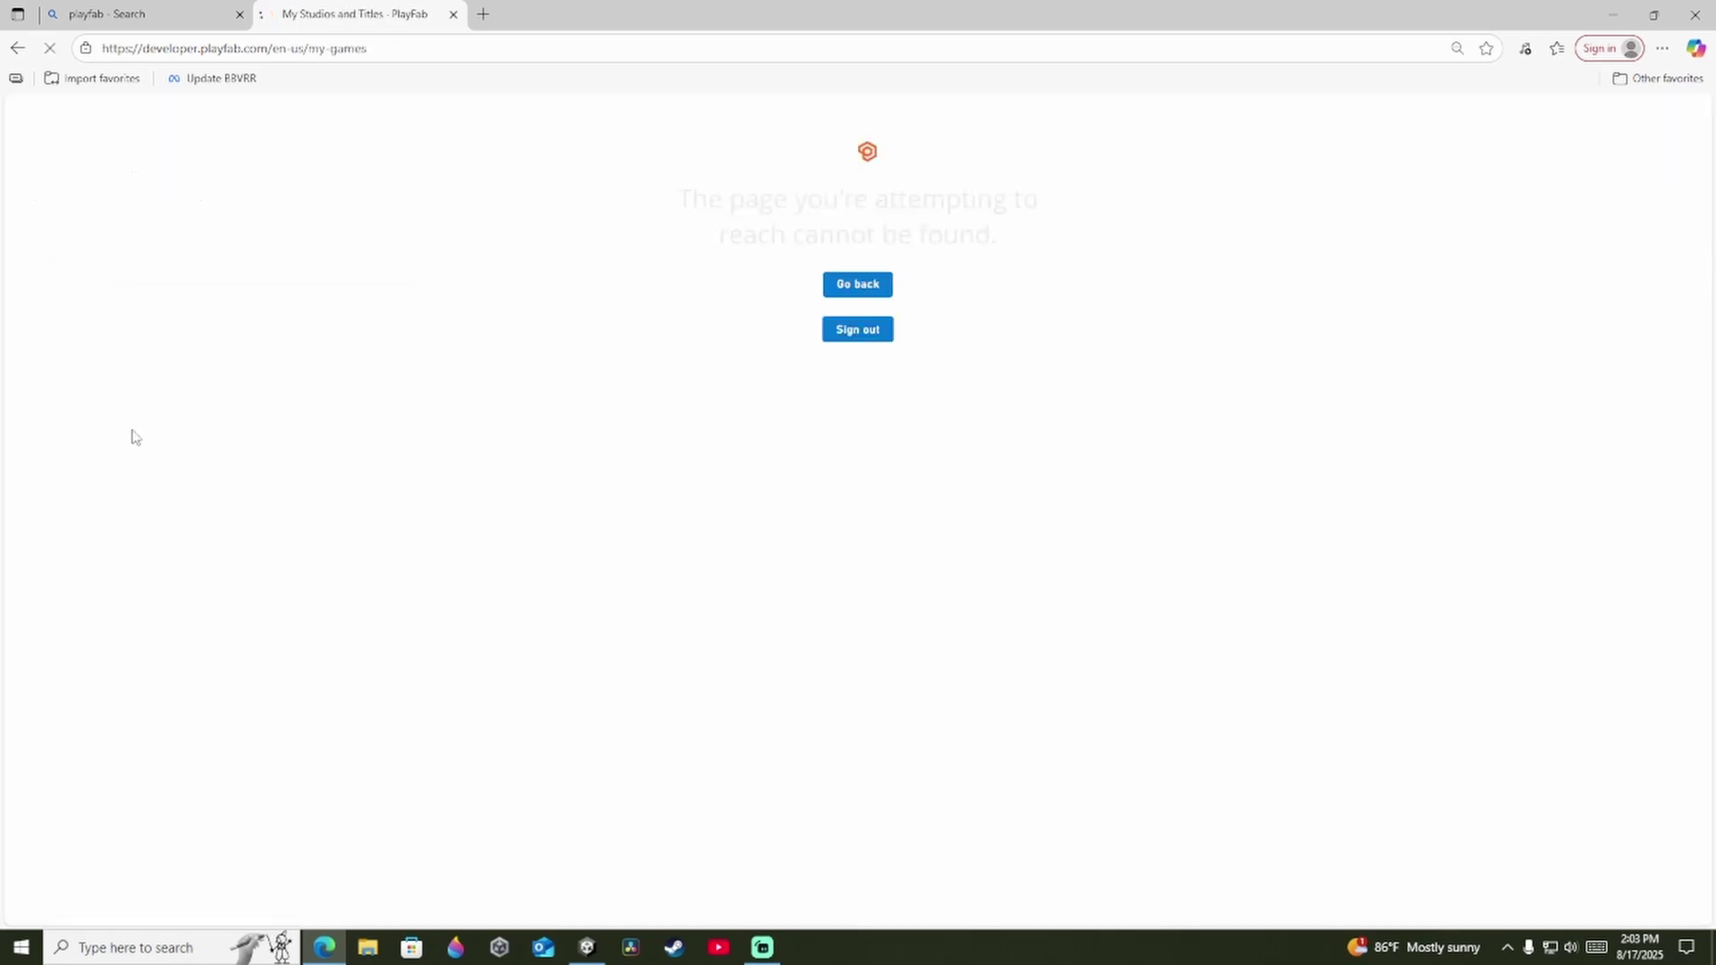
scroll(535, 538, "down", 1)
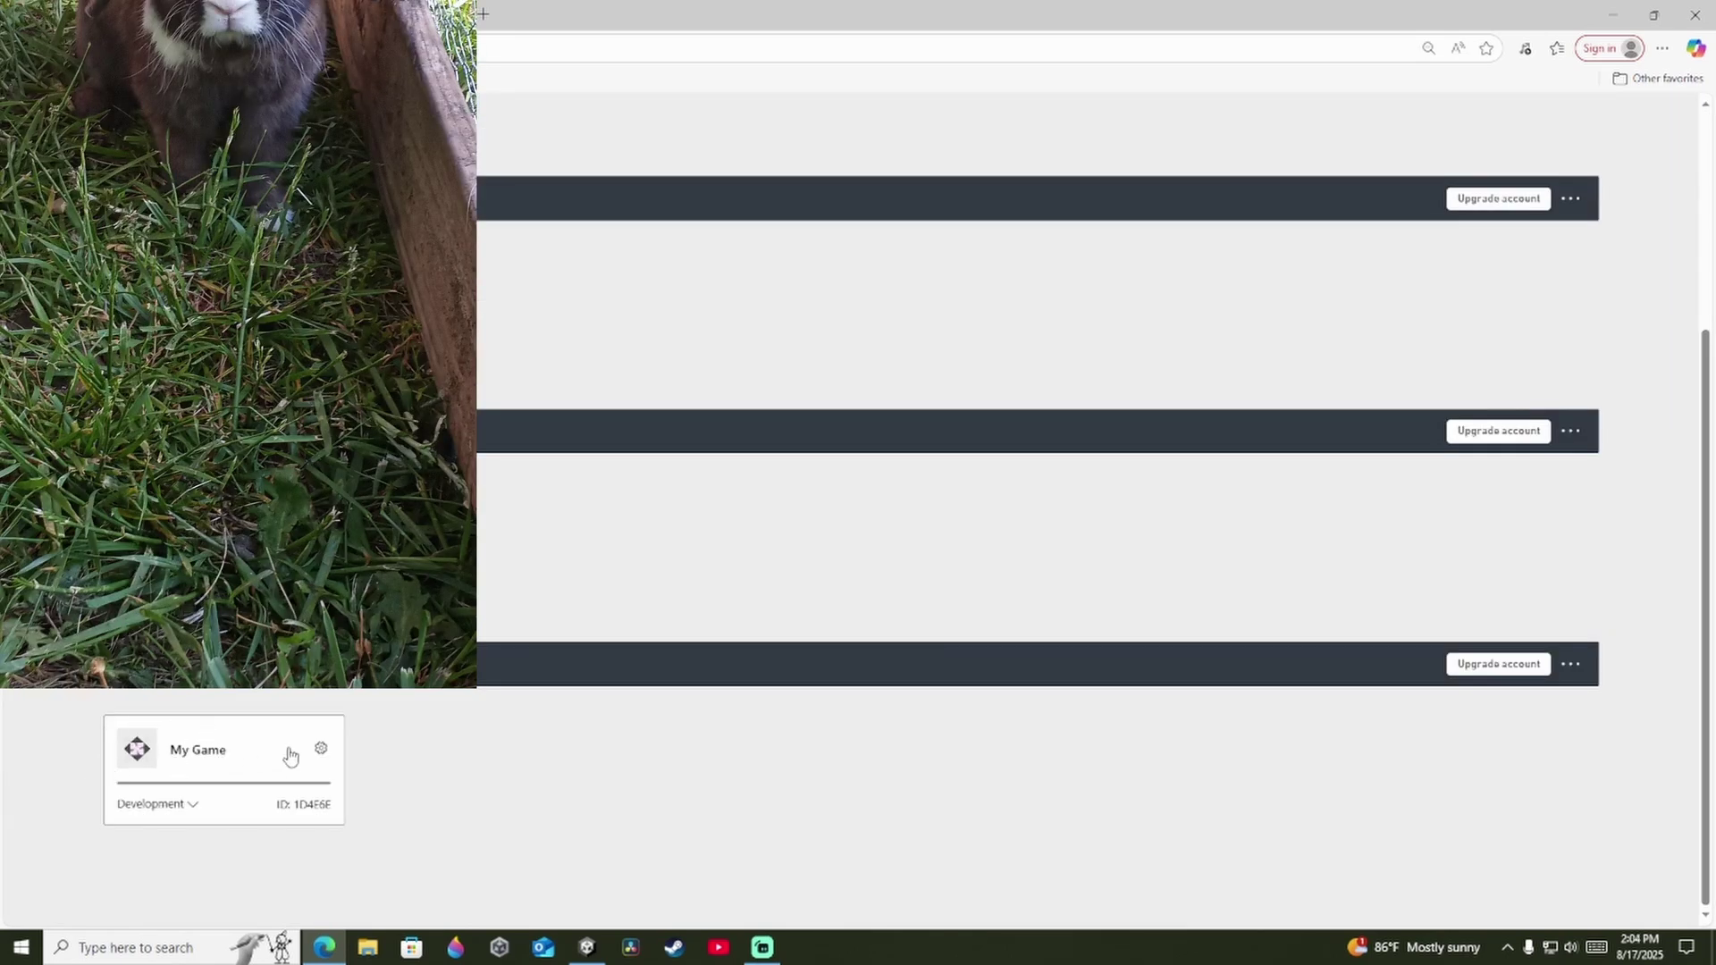
Step: Rename the My Game title to tut, save it, and open its dashboard
left_click(321, 749)
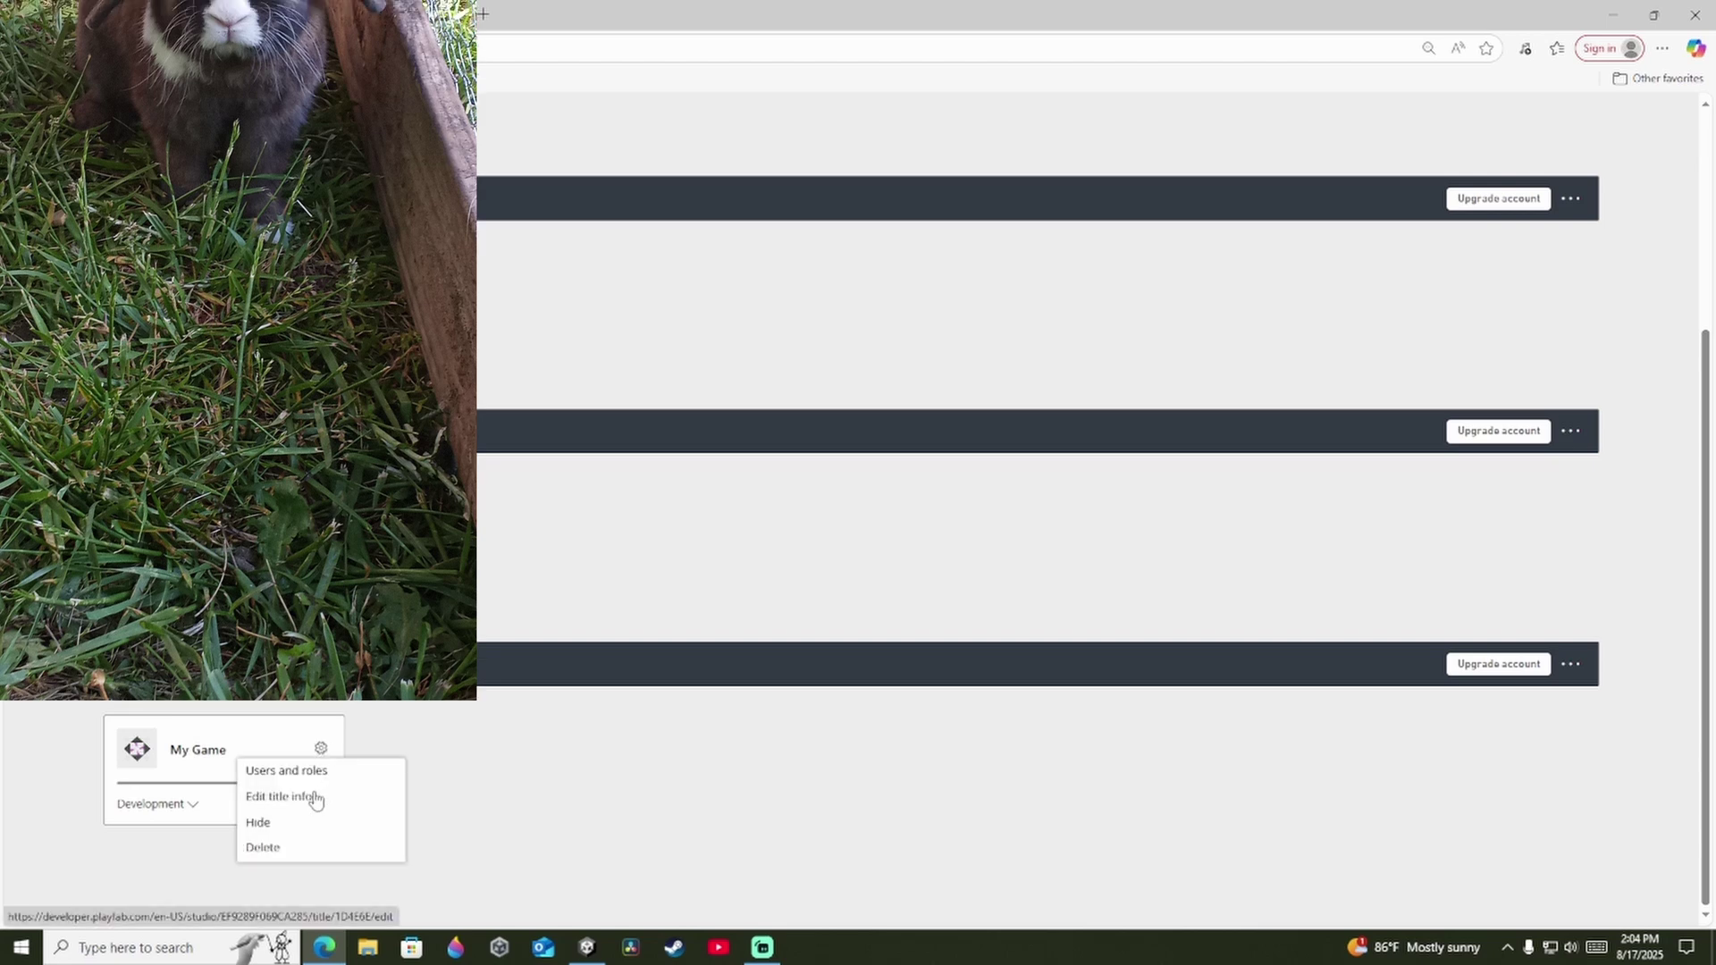
left_click(315, 798)
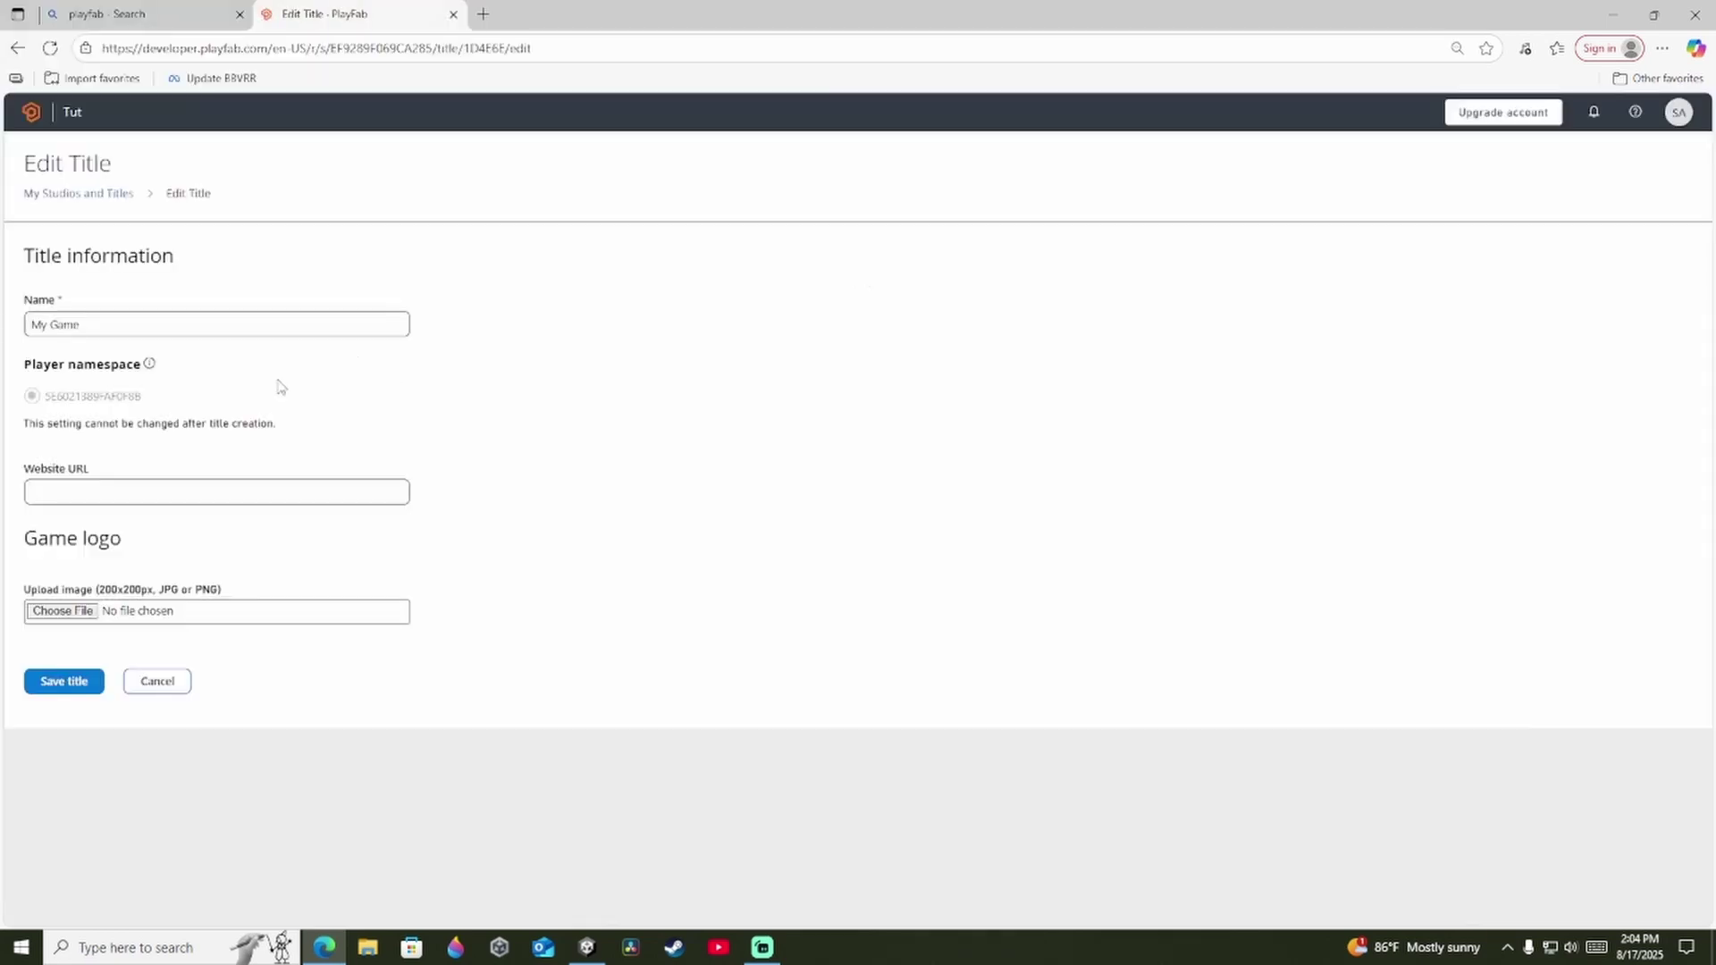
left_click_drag(98, 324, 2, 335)
type("tut")
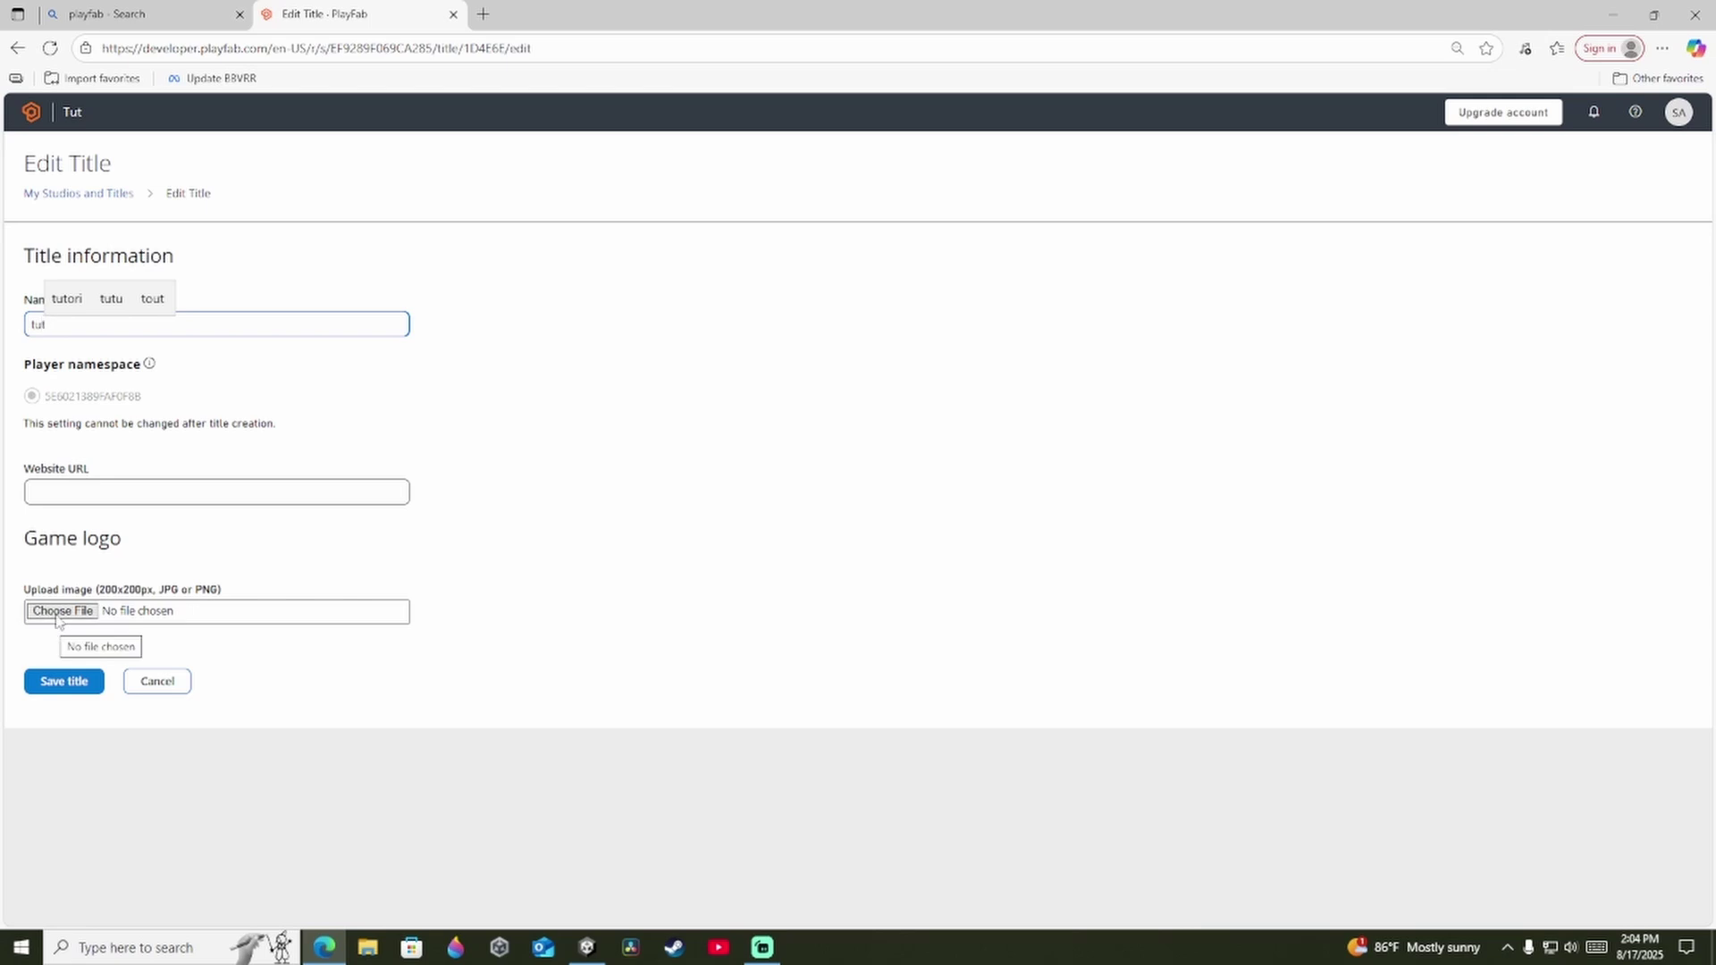
left_click(59, 683)
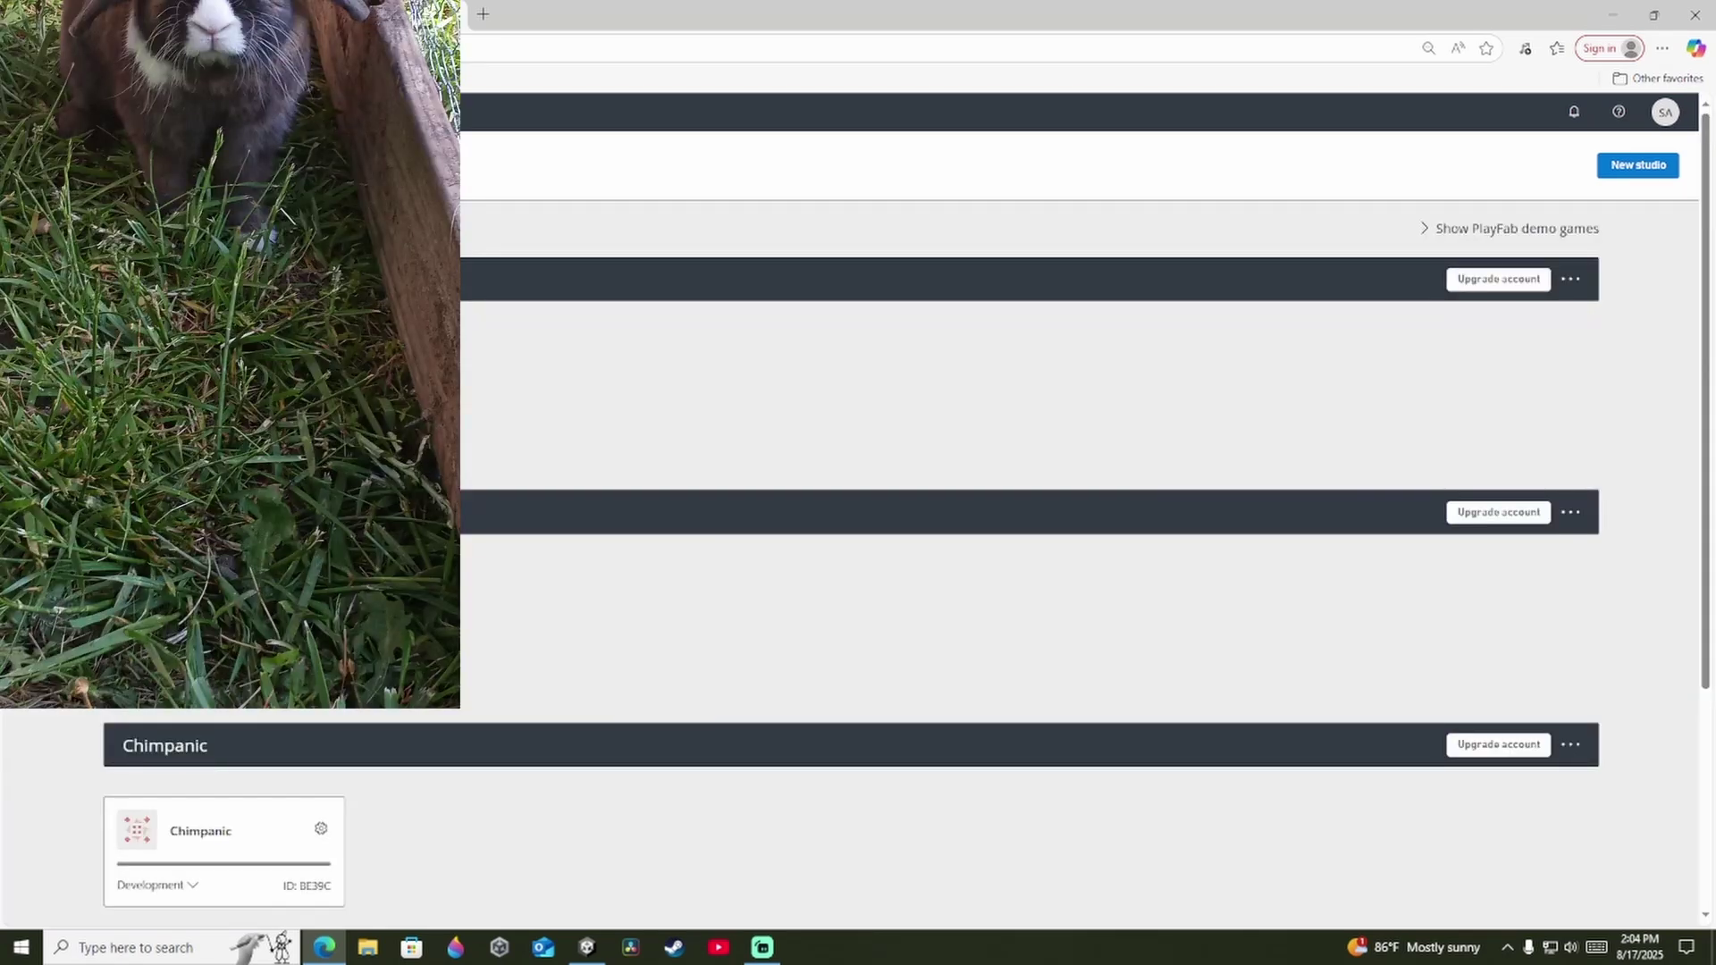
scroll(401, 555, "down", 1)
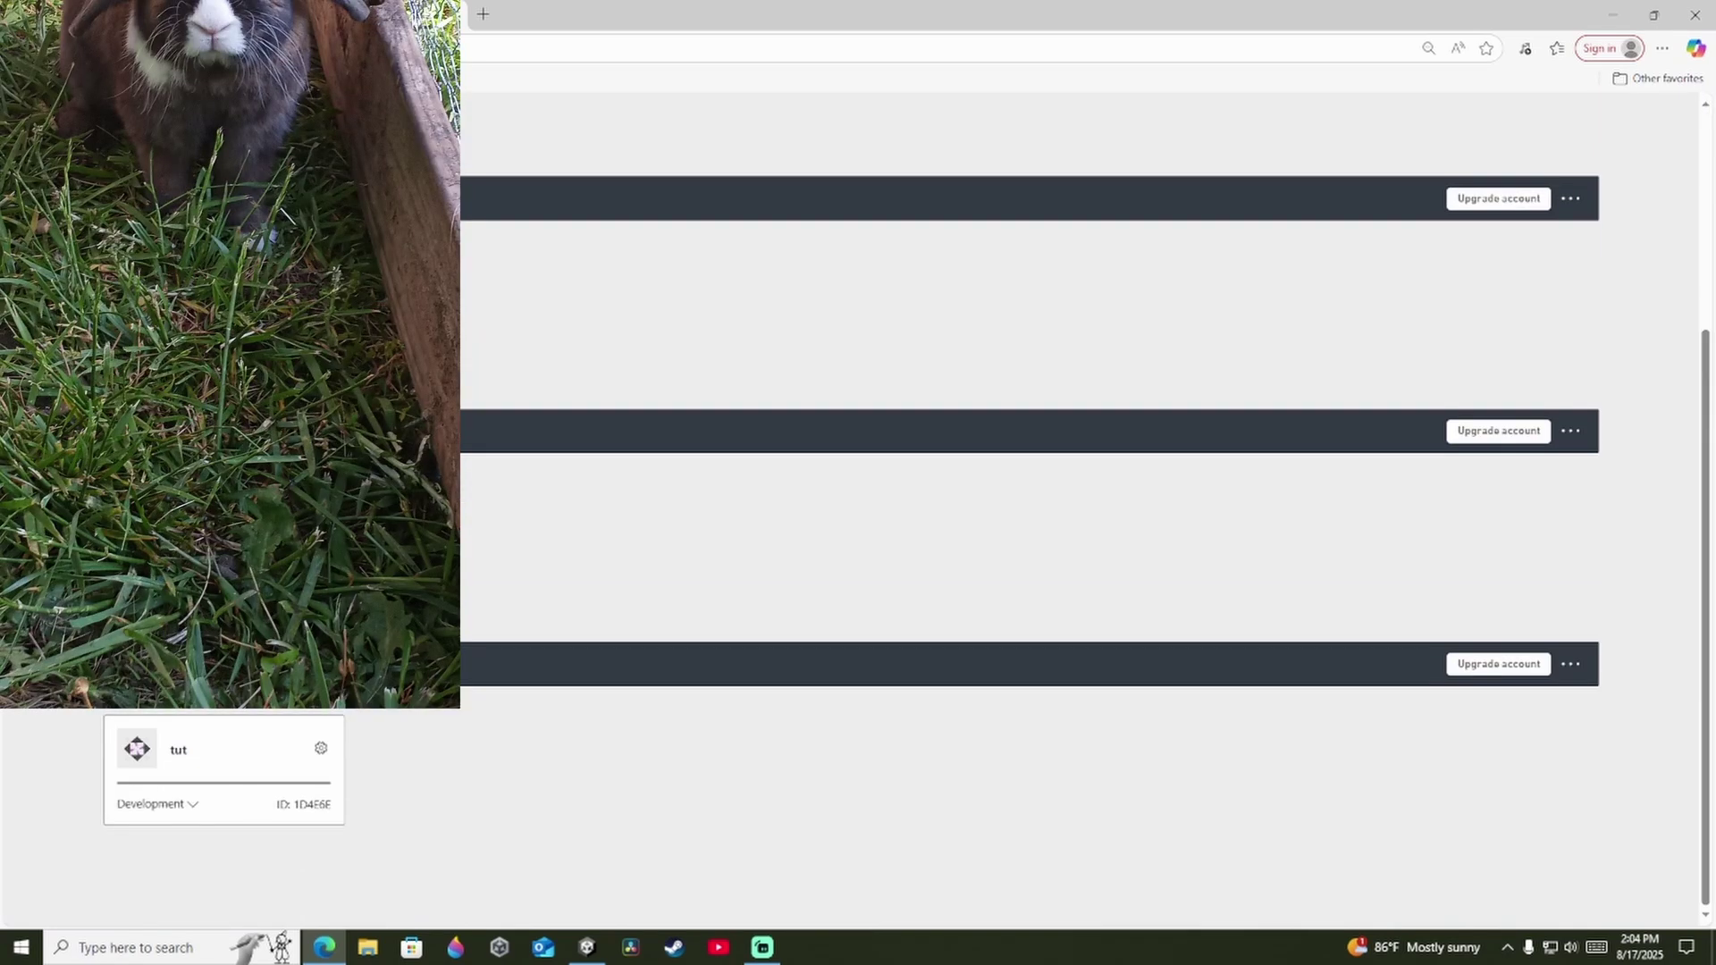
left_click(148, 746)
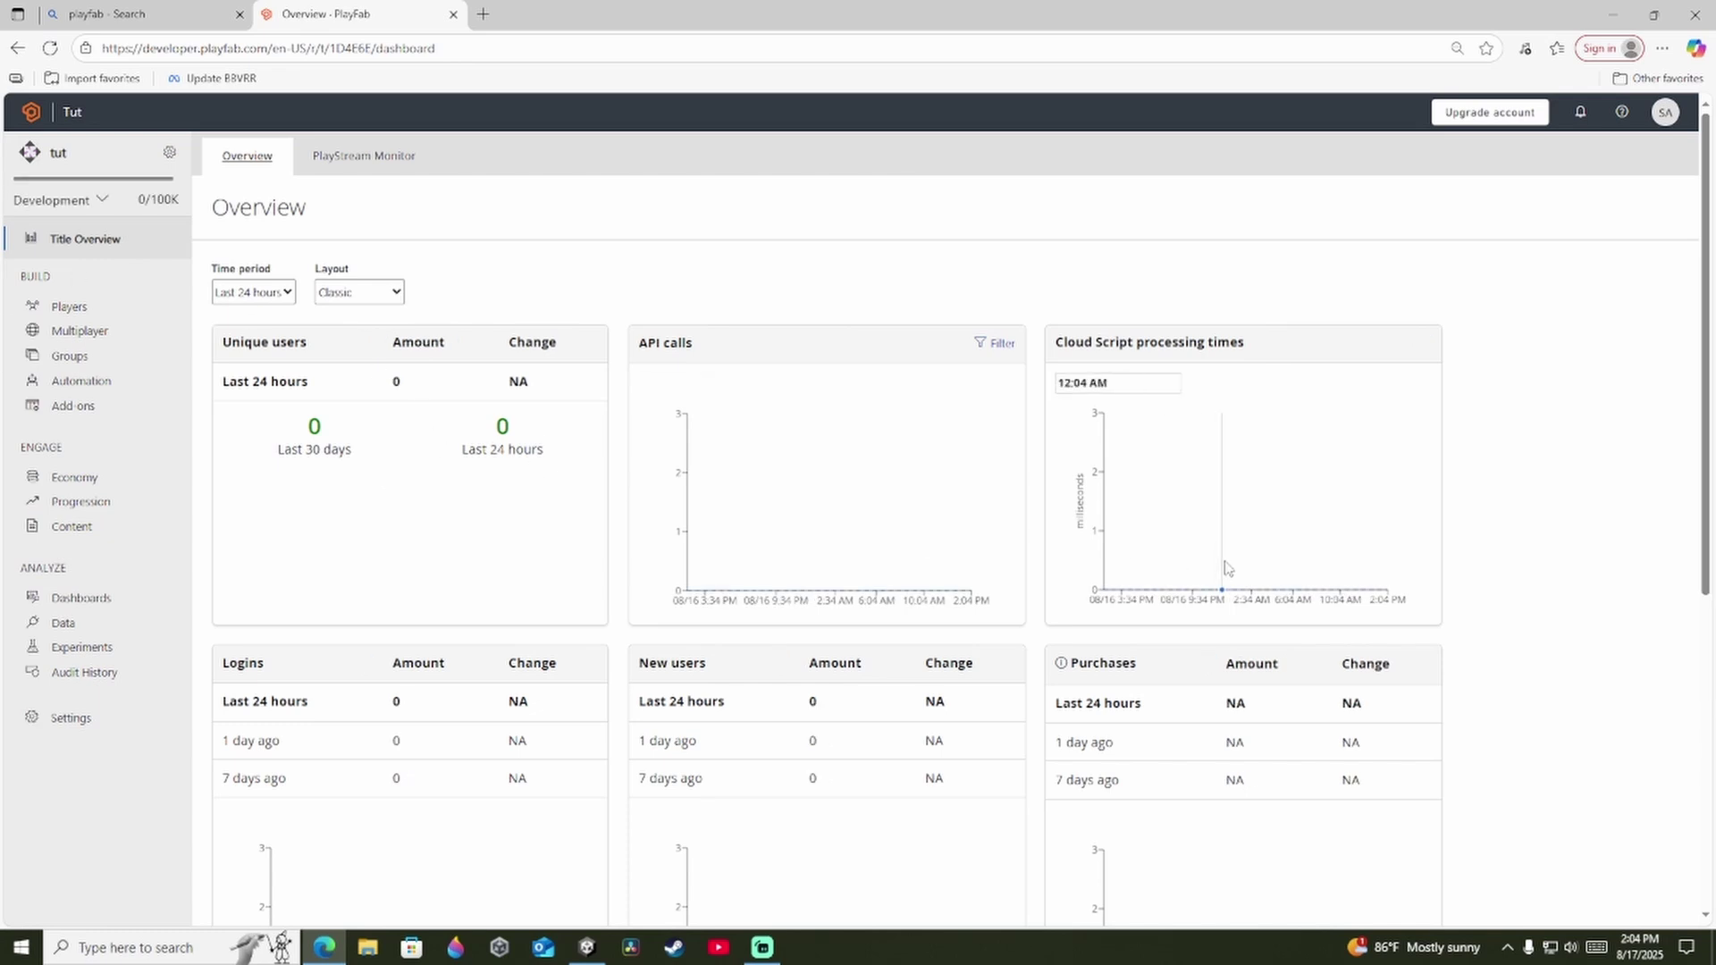
Step: In Settings > API Features, allow player creation via iOS, Android and custom ID logins
left_click(69, 718)
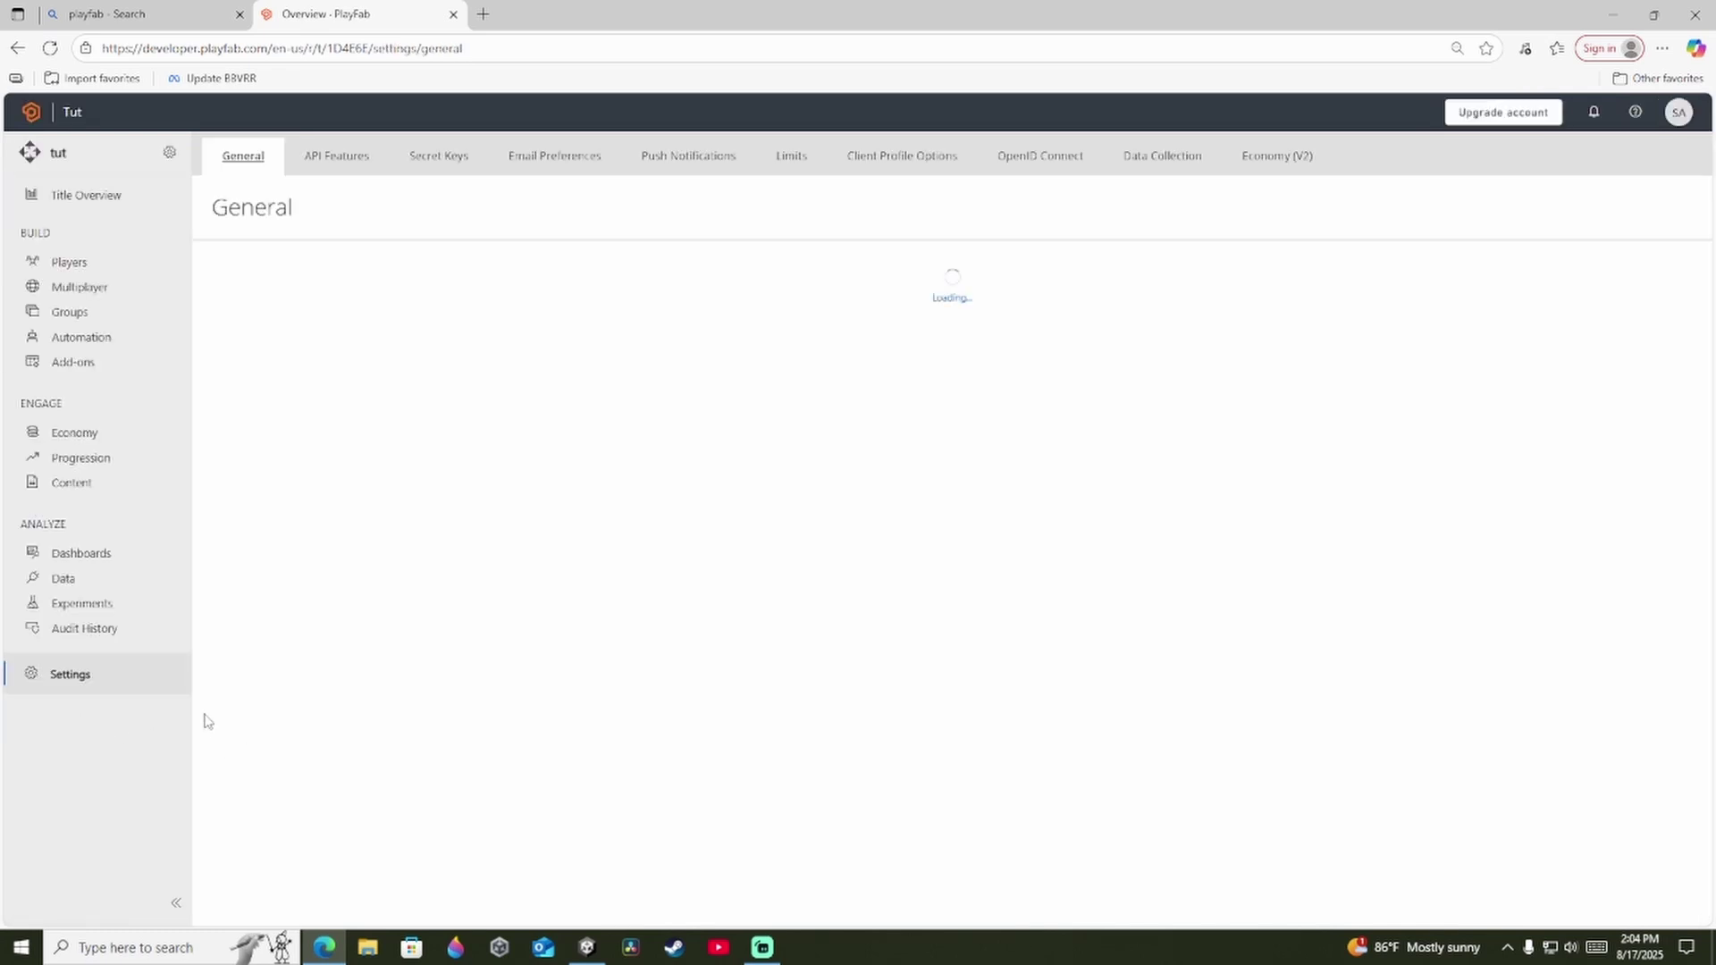
left_click(336, 155)
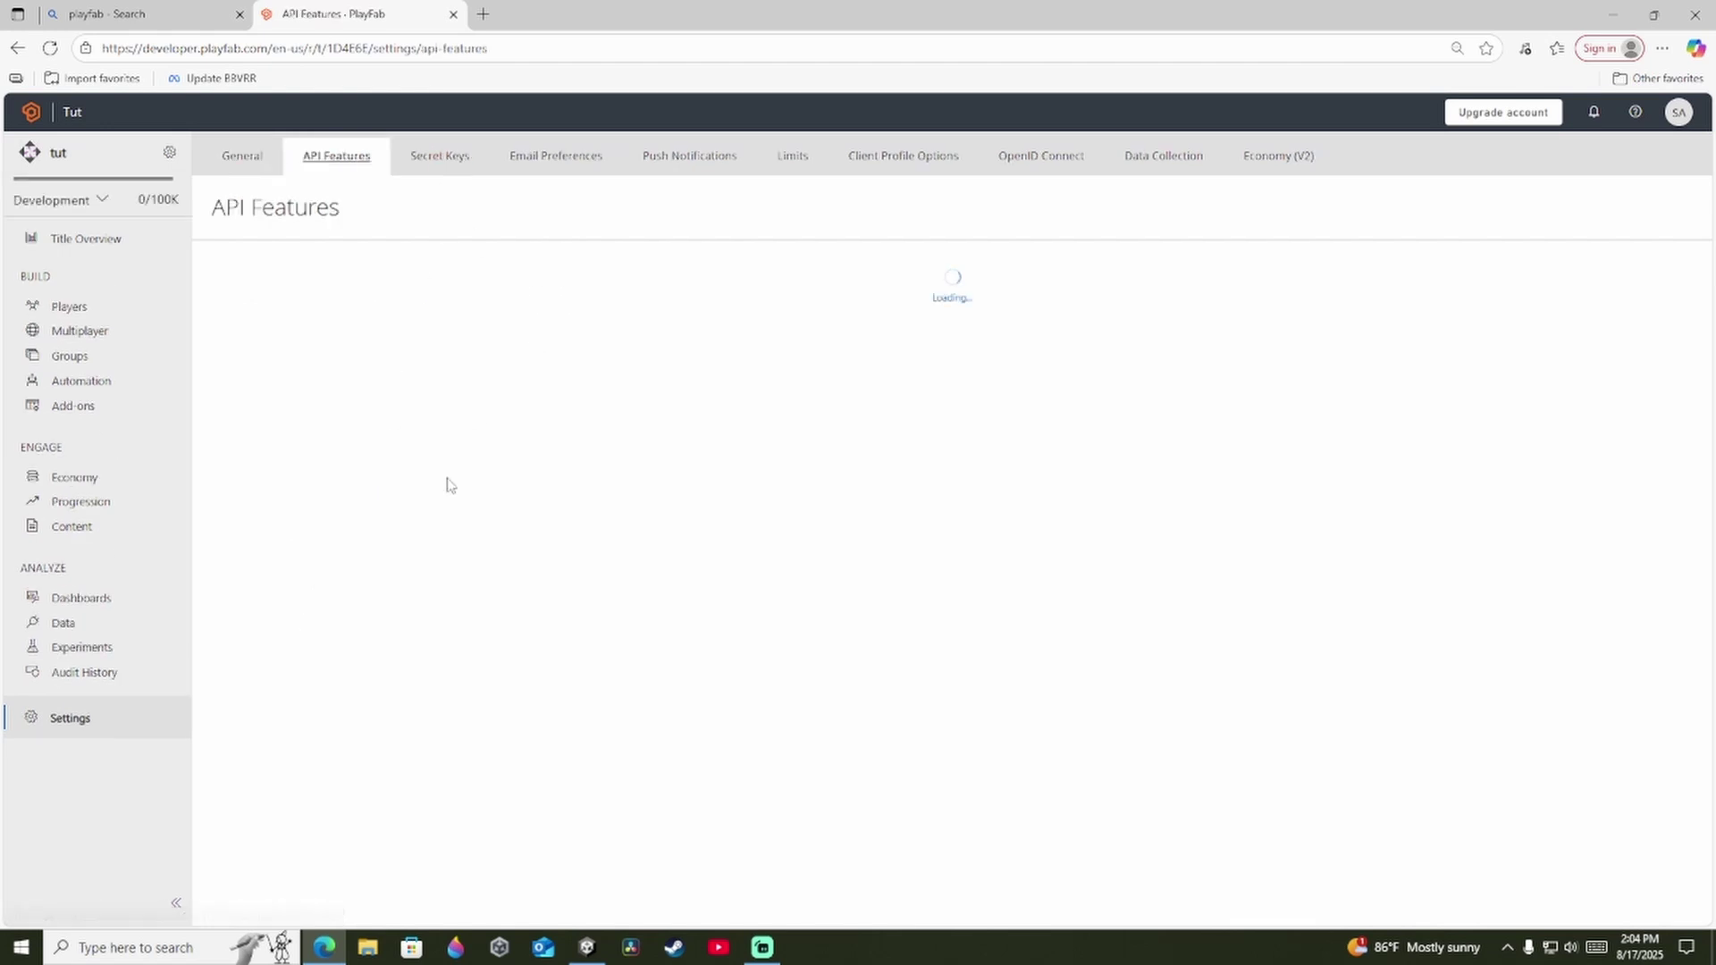
scroll(456, 469, "down", 15)
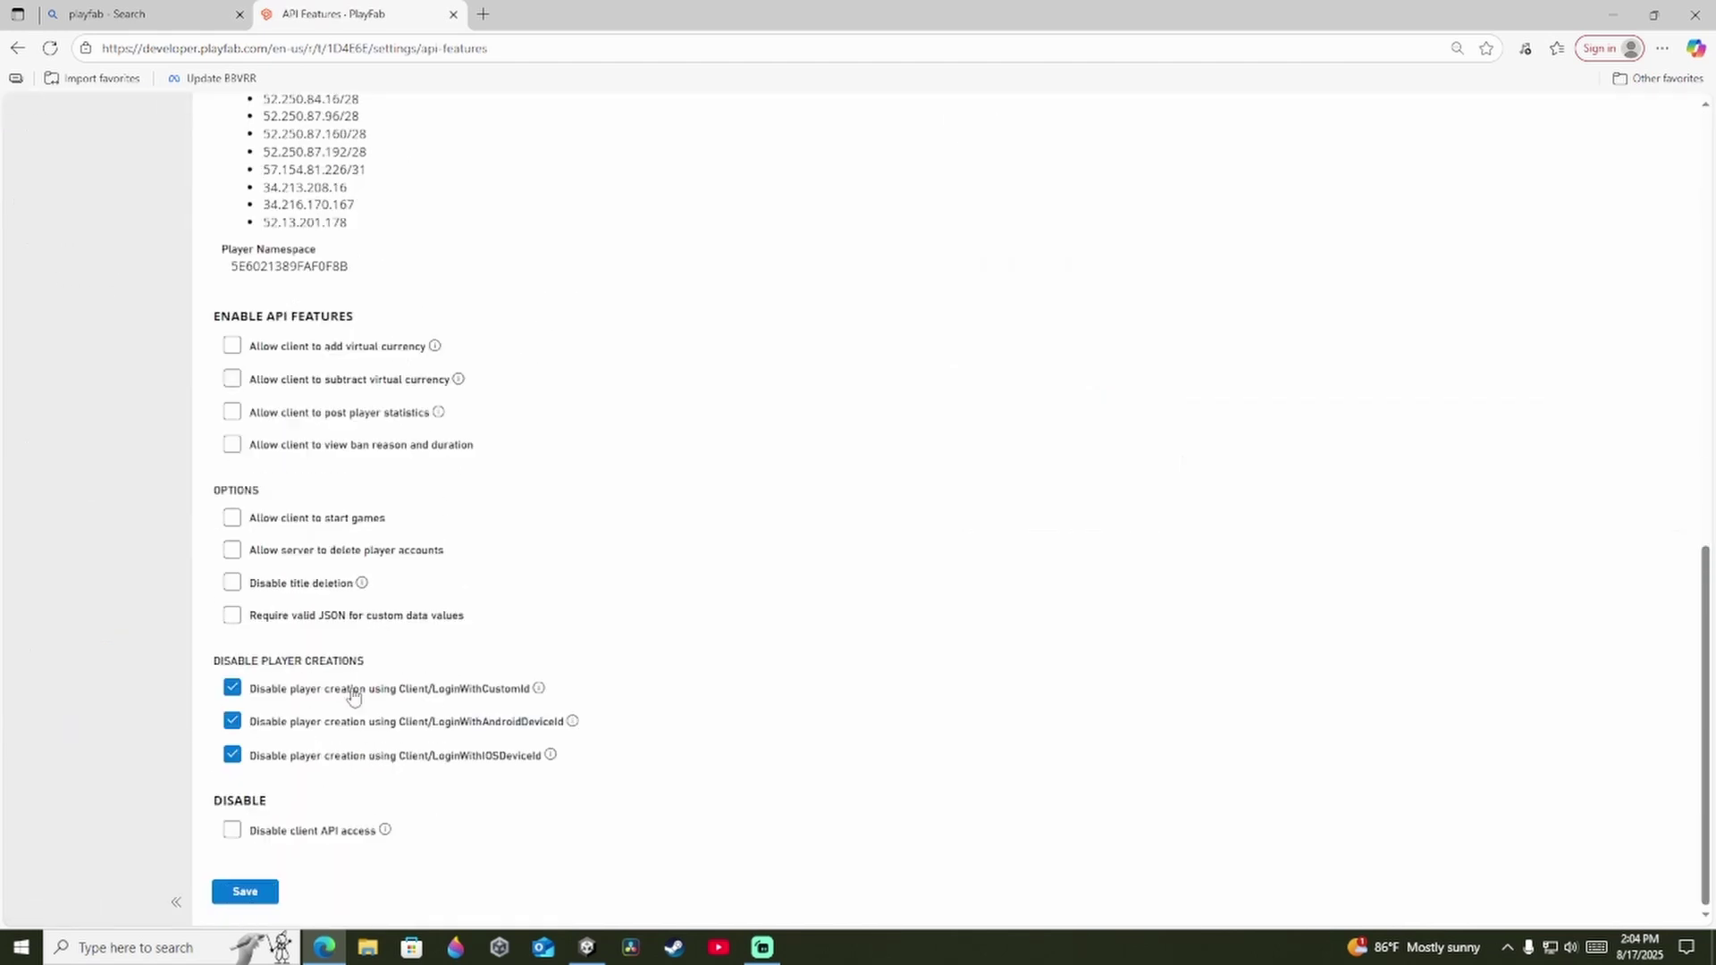
left_click(233, 756)
left_click(233, 721)
left_click(233, 688)
Step: Let clients view ban reasons and add/subtract virtual currency, then save the API features
left_click(231, 441)
left_click(232, 379)
left_click(232, 346)
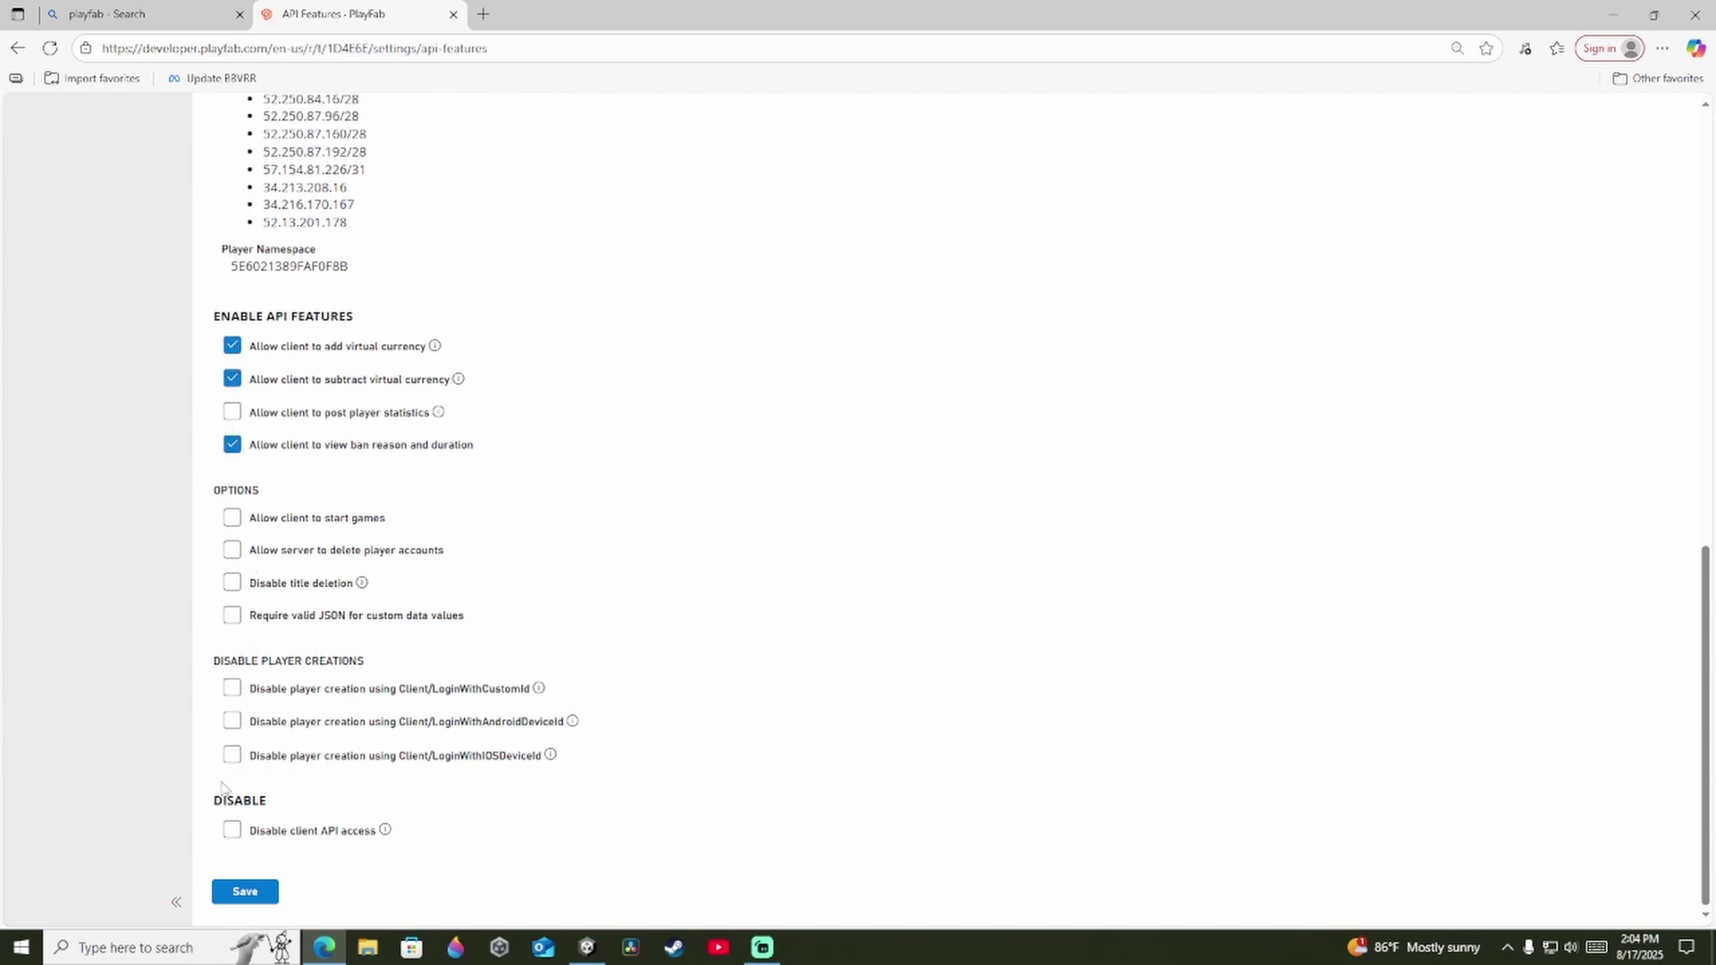
mouse_move(435, 348)
left_click(259, 893)
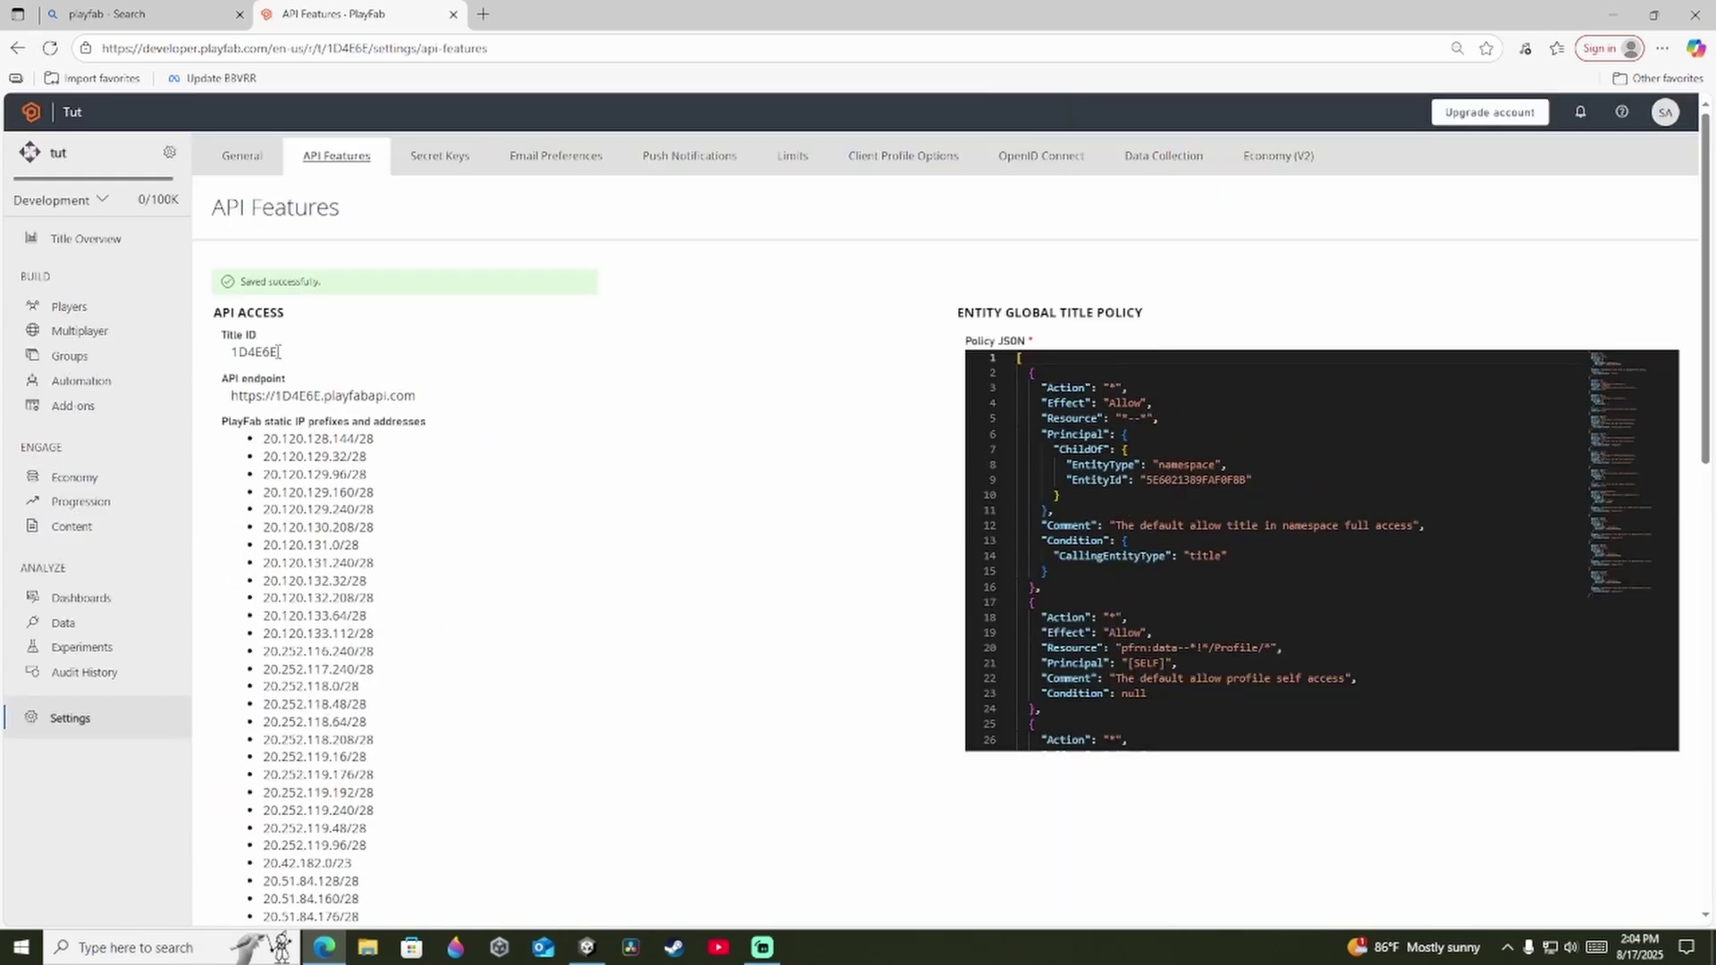
Step: Copy the title's Title ID value and minimize Edge to return to Unity
left_click_drag(293, 357, 231, 355)
right_click(242, 359)
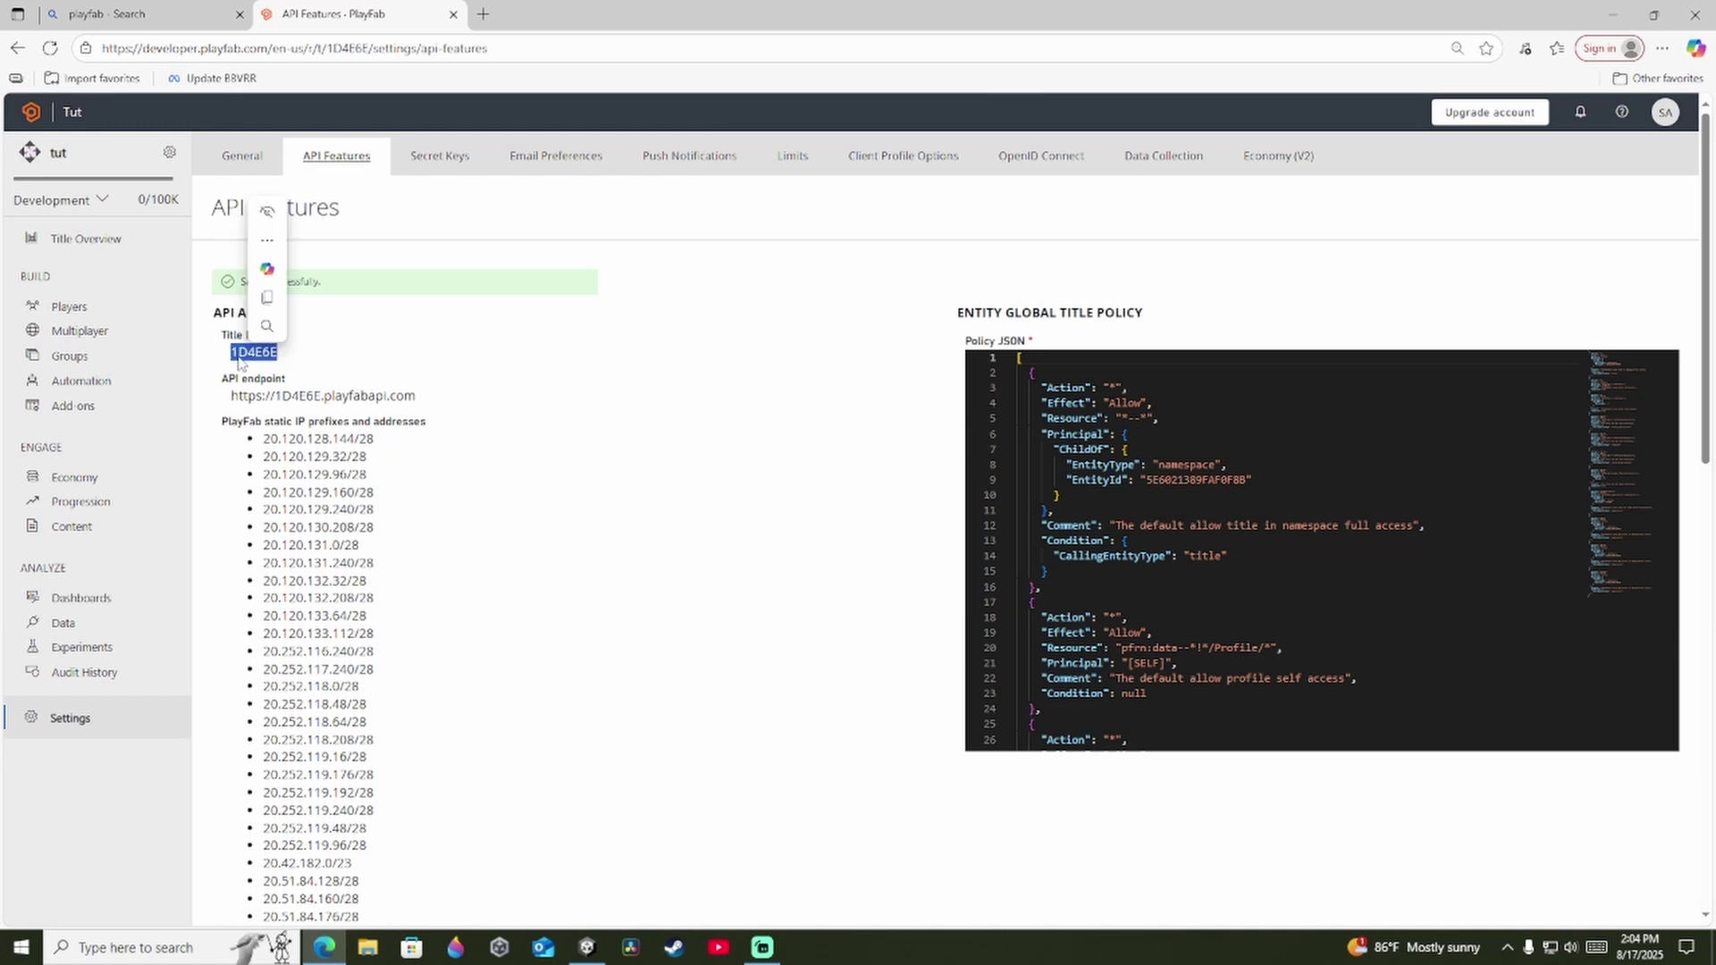
left_click(304, 372)
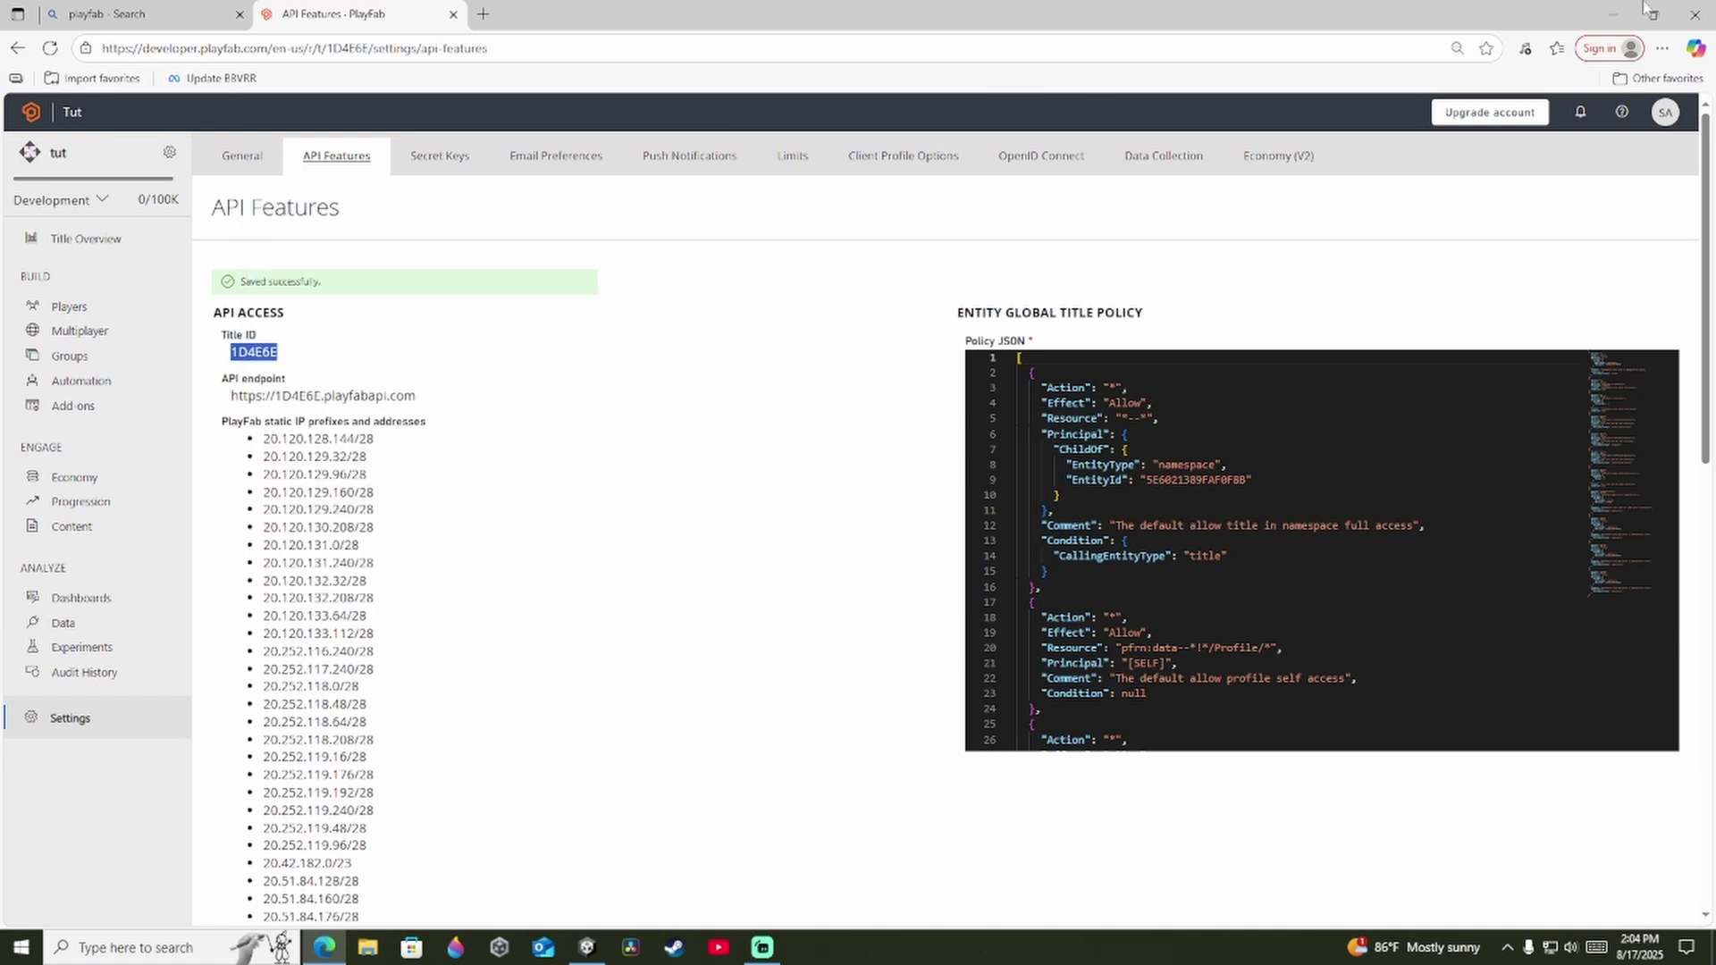
left_click(1613, 14)
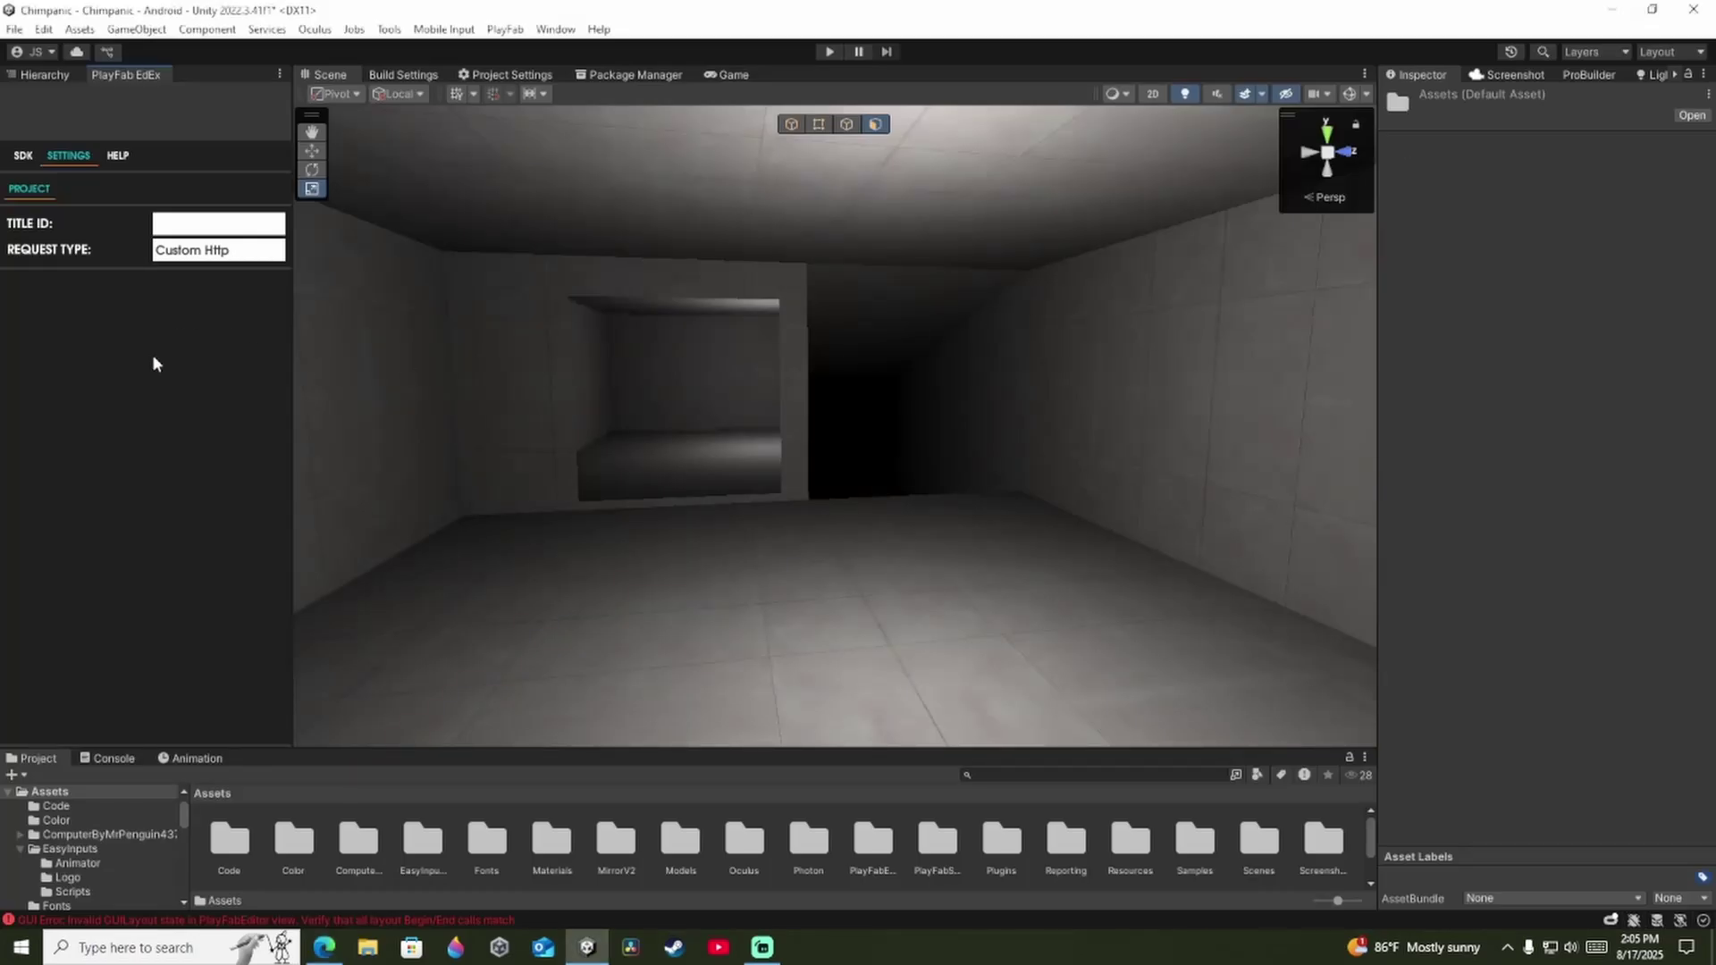
Step: Paste the copied title ID into the EdEx Project Title ID field
left_click(218, 223)
key("super")
key("Escape")
key("ctrl+v")
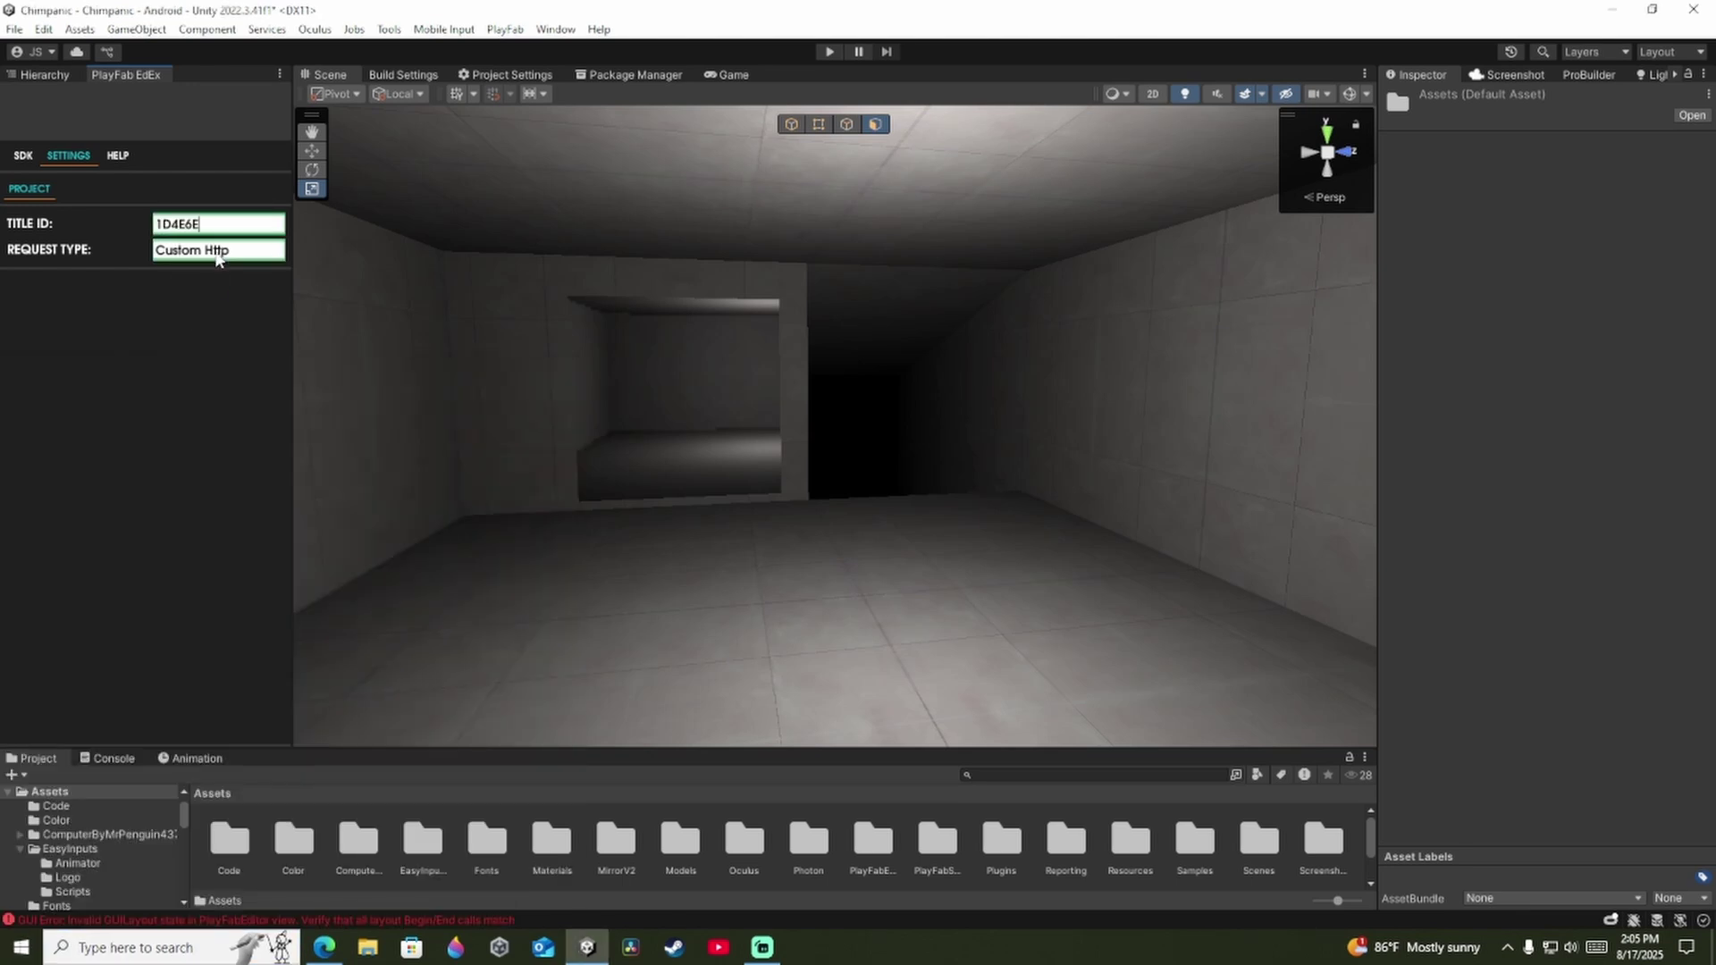
key("ctrl+a")
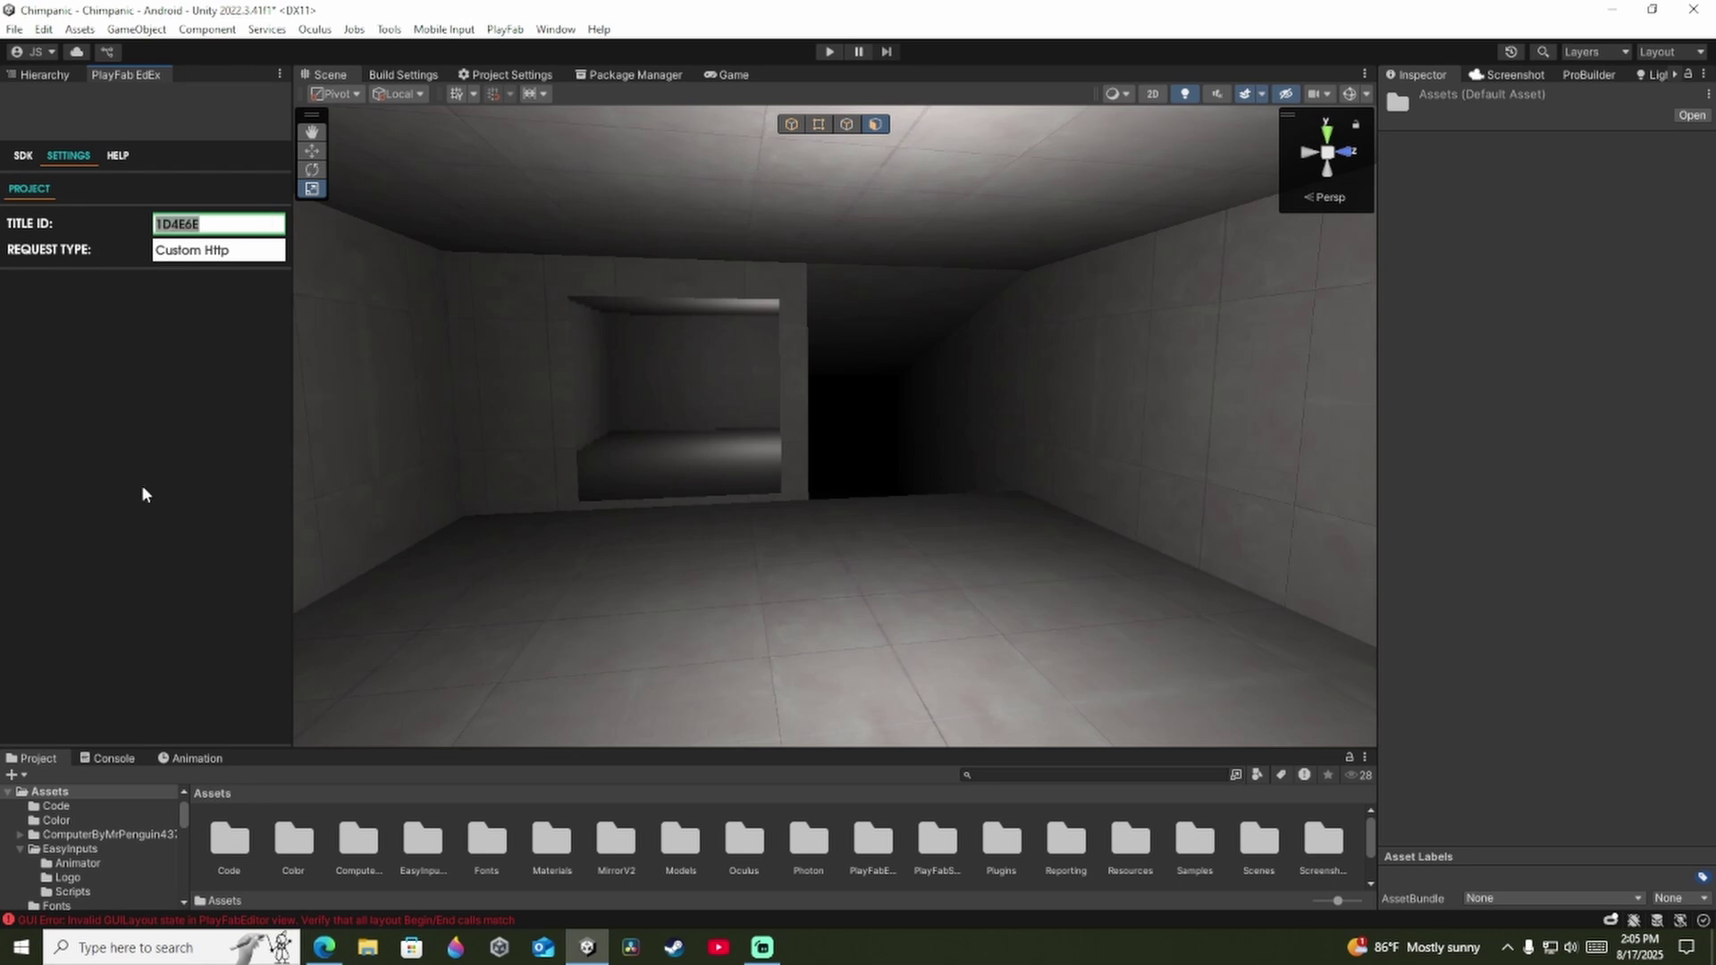